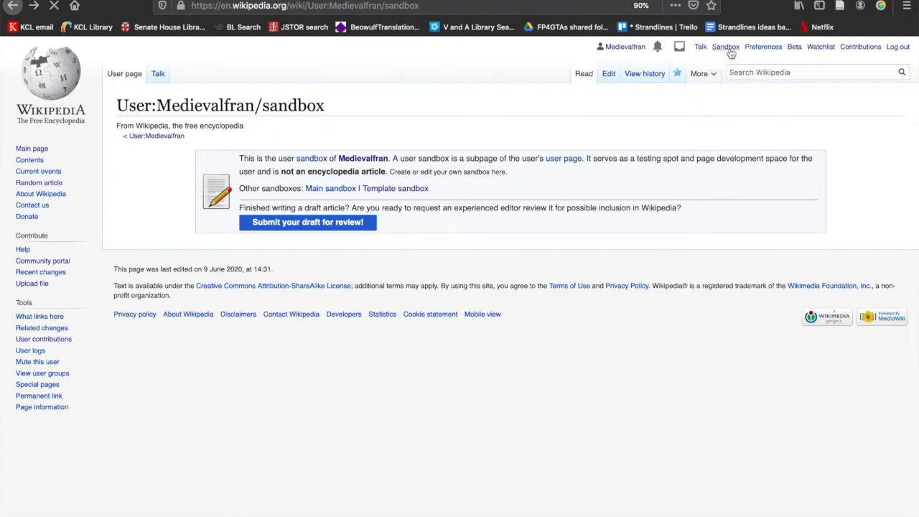
pyautogui.click(609, 81)
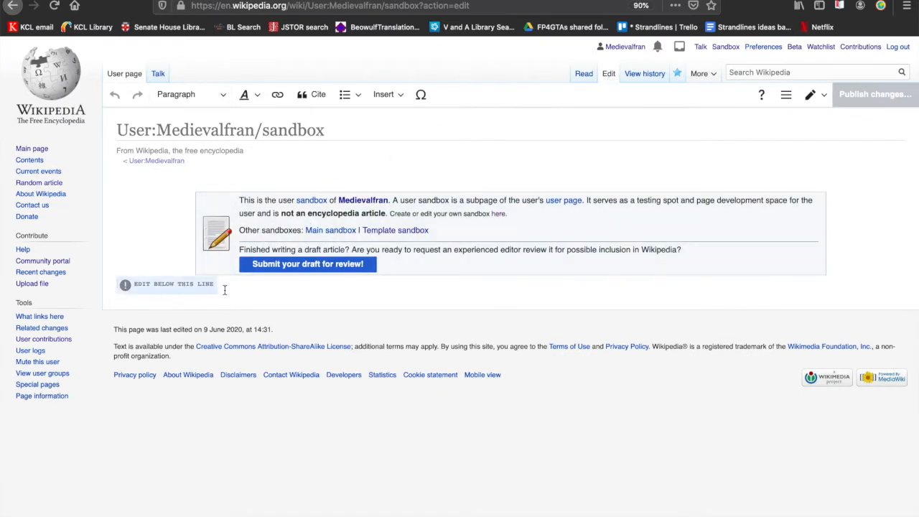
pyautogui.click(224, 290)
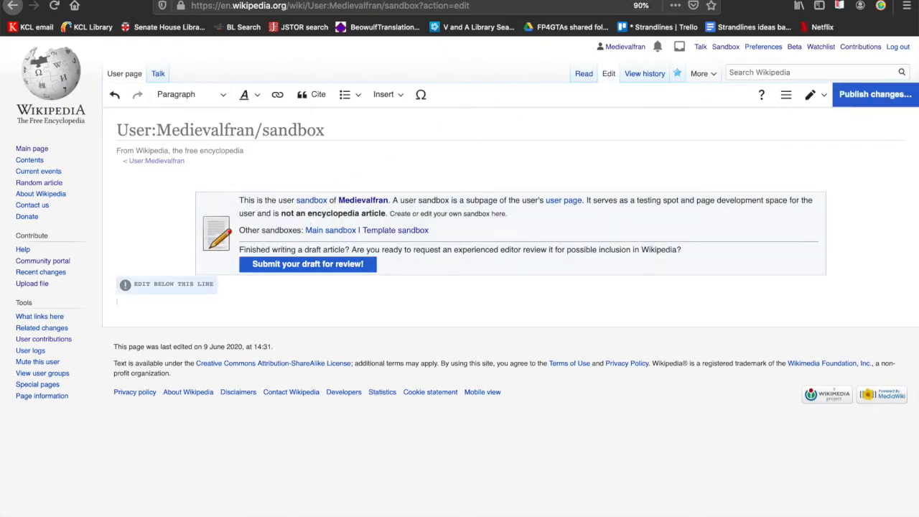
pyautogui.click(287, 0)
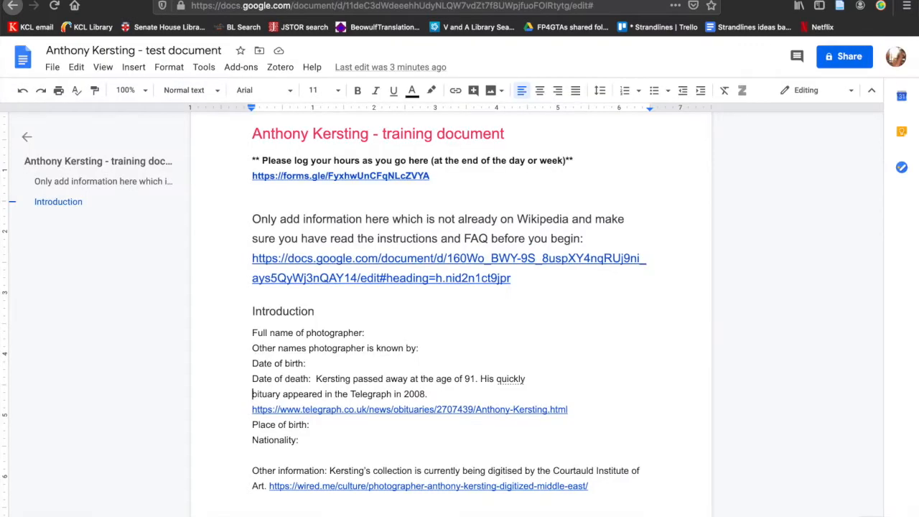
pyautogui.scroll(1, 252, 137)
pyautogui.moveTo(252, 136); pyautogui.dragTo(370, 181)
pyautogui.rightClick(319, 176)
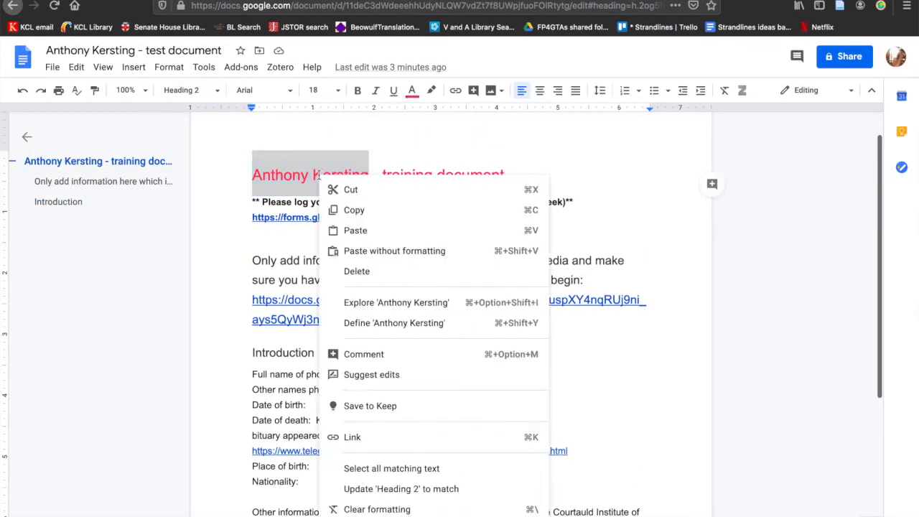
pyautogui.click(348, 210)
pyautogui.click(161, 0)
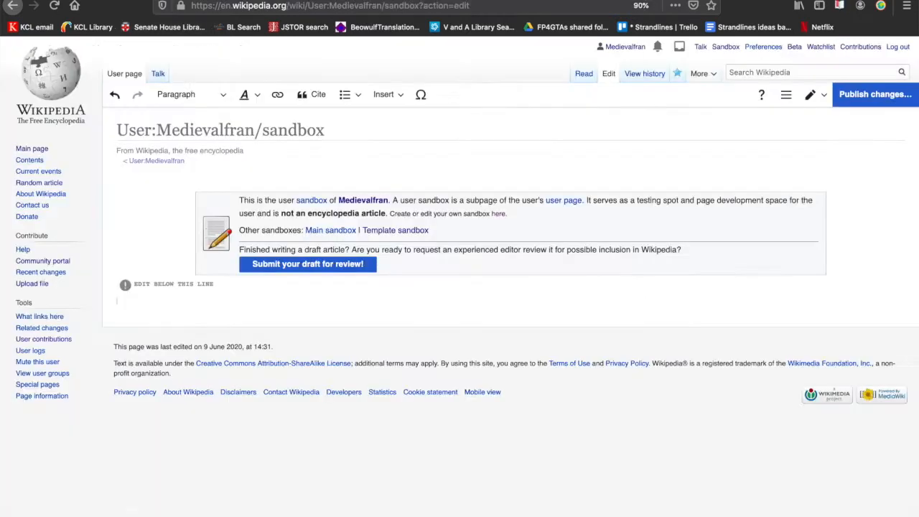
pyautogui.click(222, 304)
pyautogui.press('super+v')
pyautogui.press('Return')
# Step: Switch to the Google Docs test document, remove the word "quickly" from the date of death entry and complete the word "obituary"
pyautogui.click(287, 0)
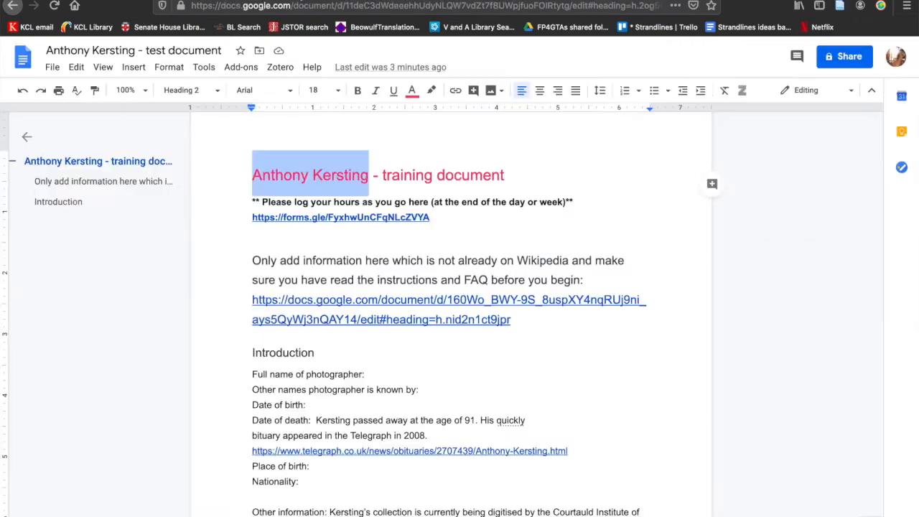
pyautogui.scroll(-3, 334, 335)
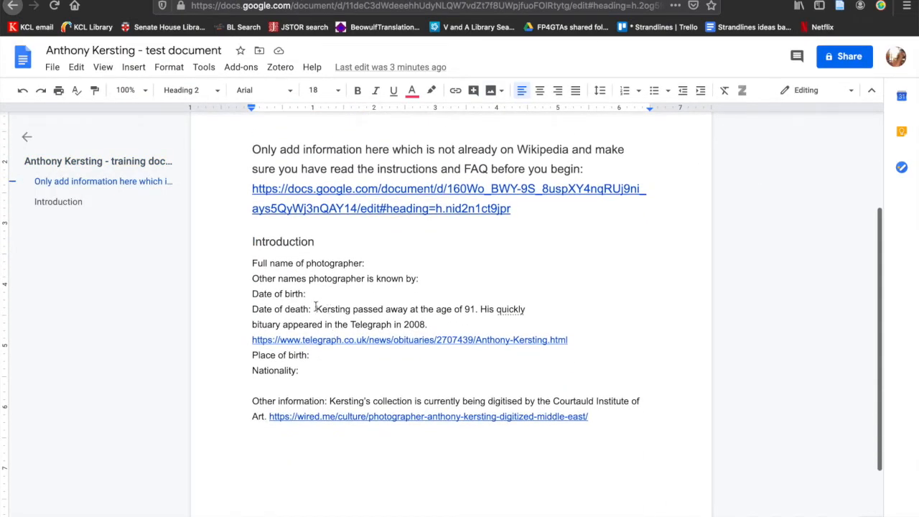
pyautogui.doubleClick(317, 309)
pyautogui.moveTo(363, 316); pyautogui.dragTo(429, 328)
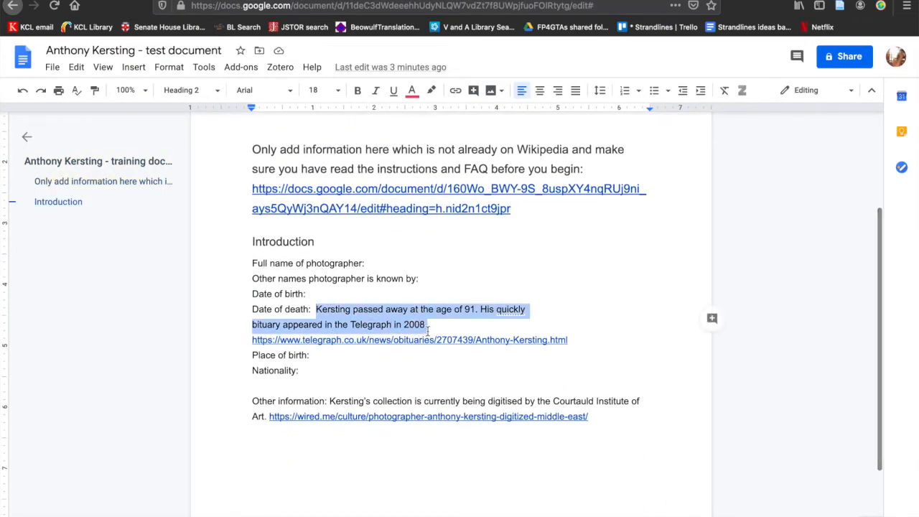
pyautogui.doubleClick(499, 309)
pyautogui.press('BackSpace')
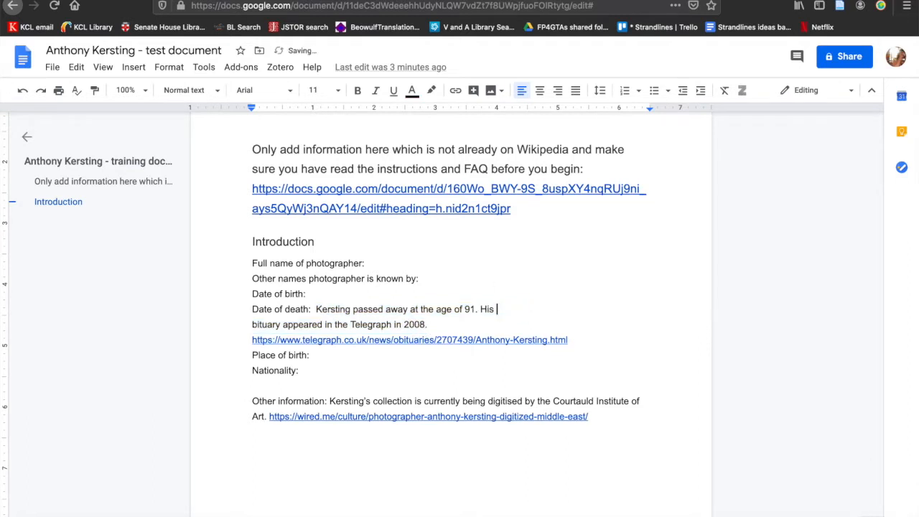
pyautogui.write('o')
# Step: Copy the two sentences on Kersting's death and obituary into the Wikipedia sandbox under the name and merge them into one paragraph
pyautogui.moveTo(452, 322); pyautogui.dragTo(316, 306)
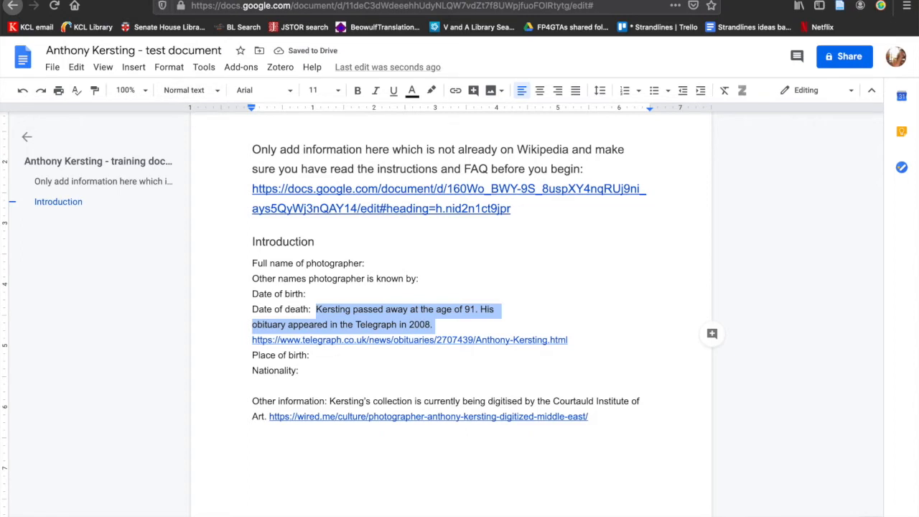
pyautogui.click(176, 1)
pyautogui.hotkey('ctrl', 'v')
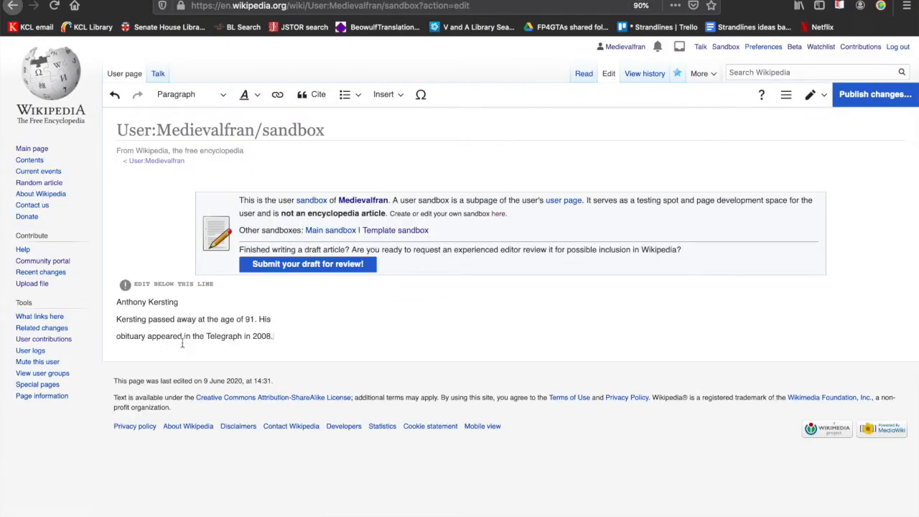
pyautogui.click(118, 336)
pyautogui.press('BackSpace')
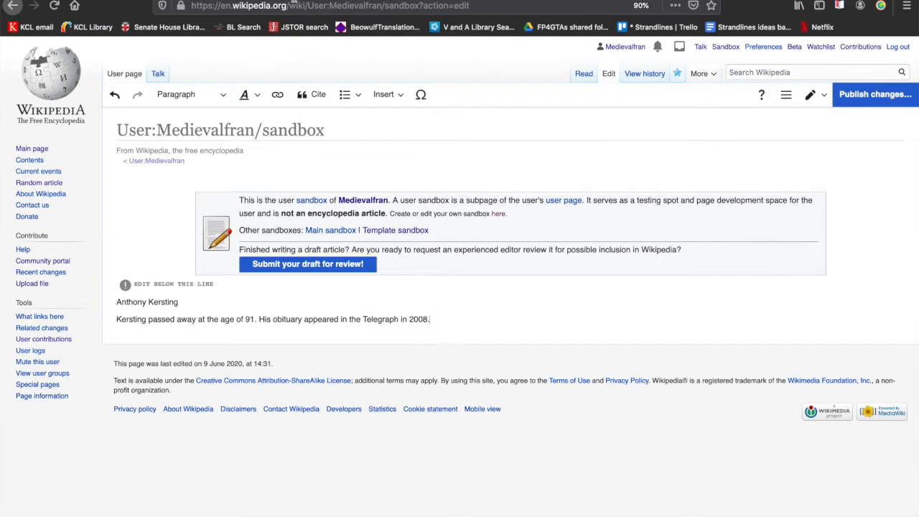
# Step: Cite the Telegraph obituary link from the Google Docs document after the obituary sentence in the Wikipedia sandbox, using an automatically generated citation
pyautogui.click(293, 1)
pyautogui.click(586, 334)
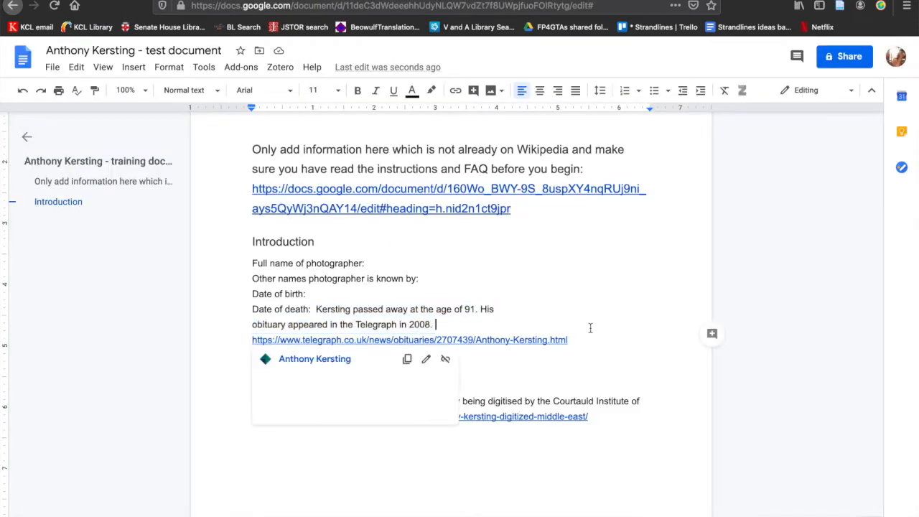
pyautogui.moveTo(571, 340); pyautogui.dragTo(242, 338)
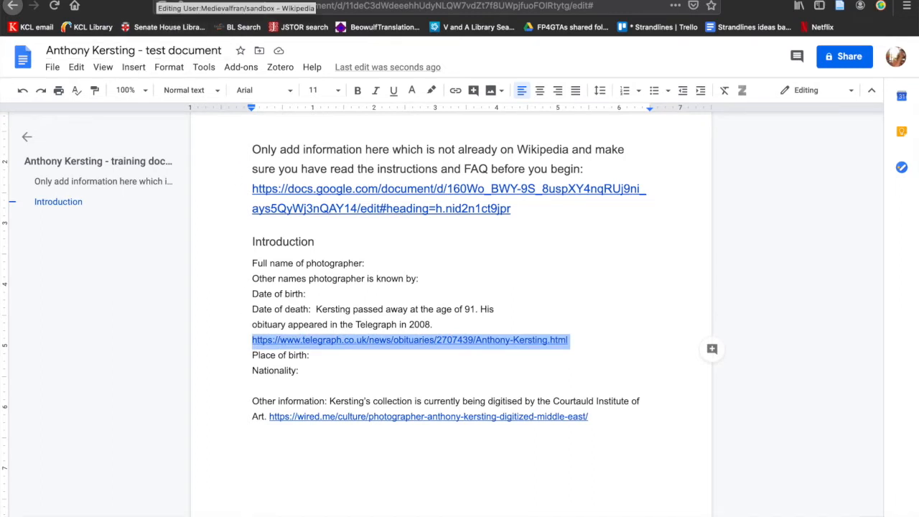
pyautogui.click(157, 1)
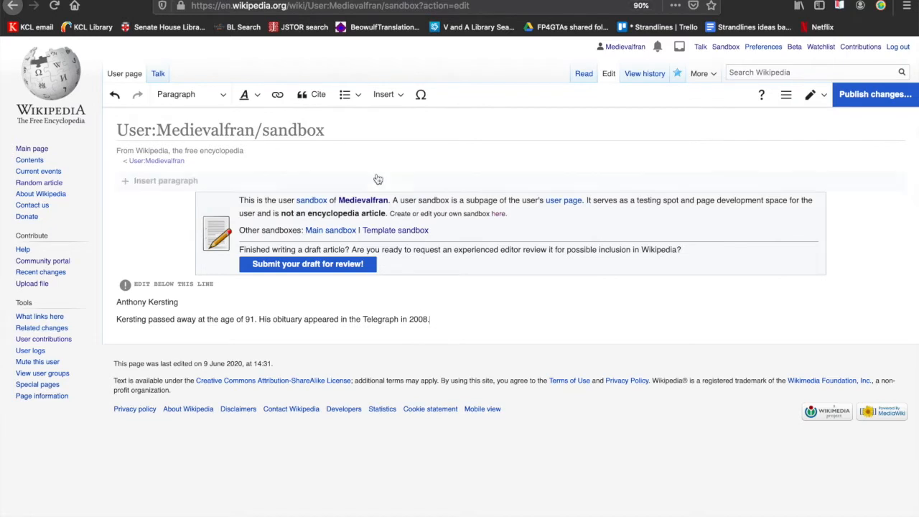
pyautogui.click(318, 98)
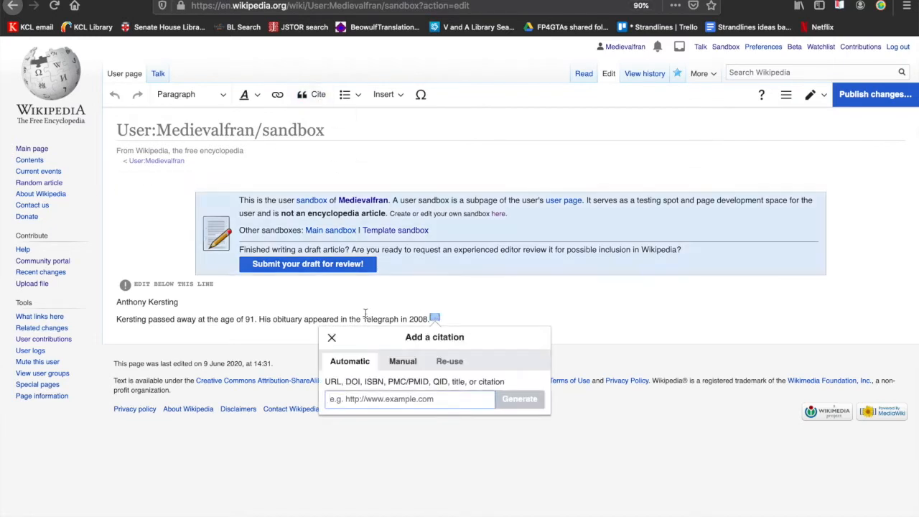
pyautogui.rightClick(348, 397)
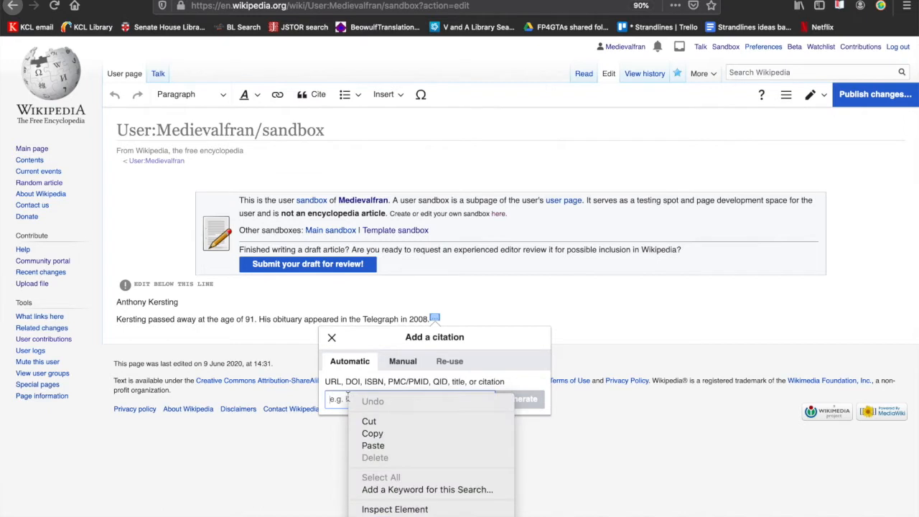
pyautogui.click(370, 447)
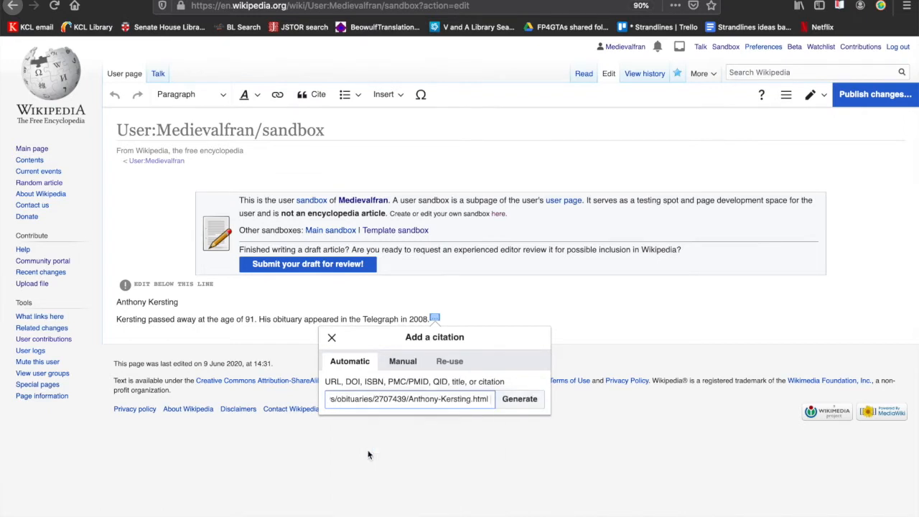
pyautogui.click(518, 403)
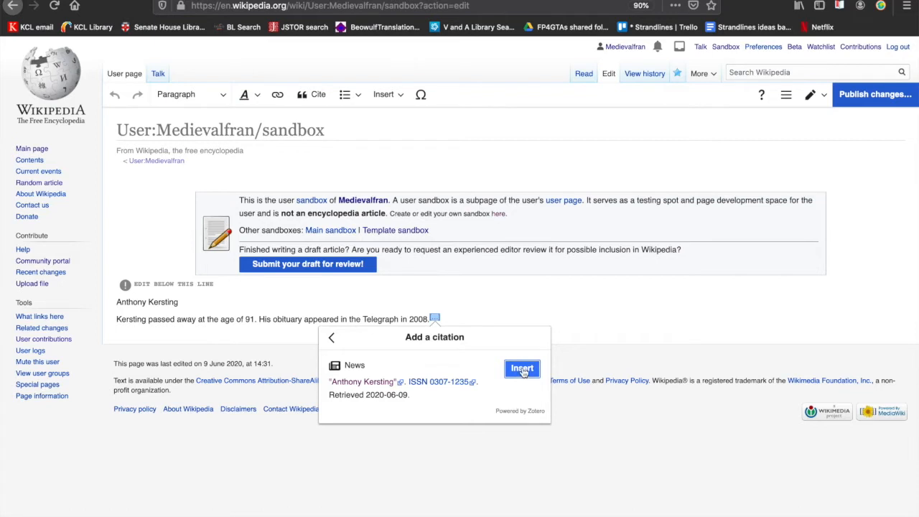
pyautogui.click(522, 368)
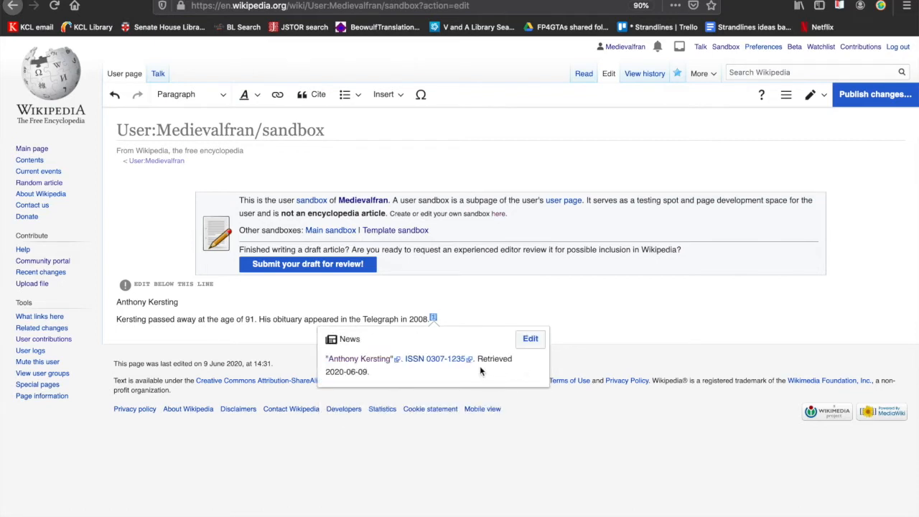
pyautogui.click(488, 313)
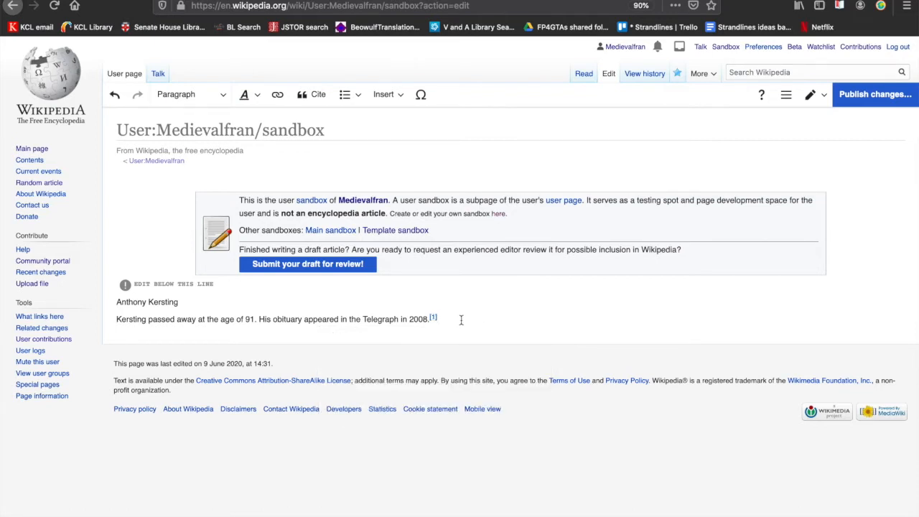
# Step: Copy the sentence about the Courtauld Institute of Art digitising Kersting's collection from Google Docs onto a new line in the Wikipedia sandbox
pyautogui.press('Return')
pyautogui.click(283, 0)
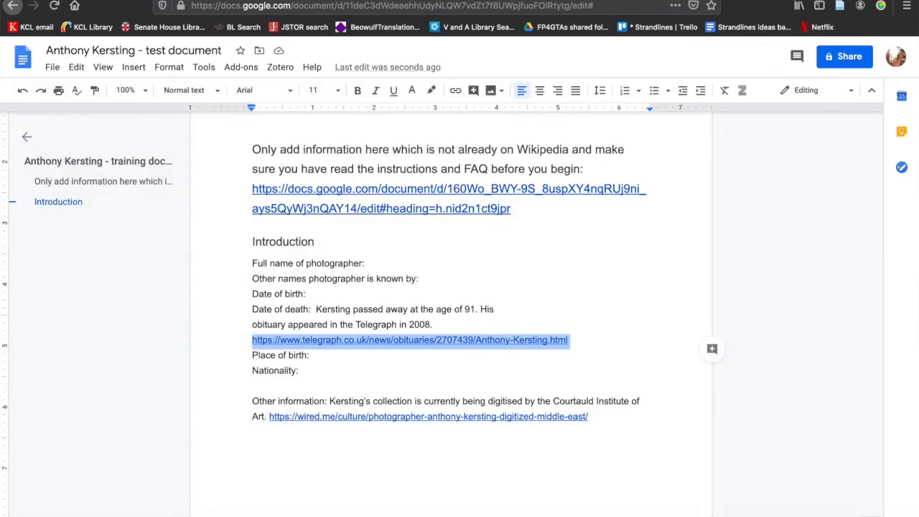
pyautogui.scroll(-3, 342, 326)
pyautogui.click(331, 305)
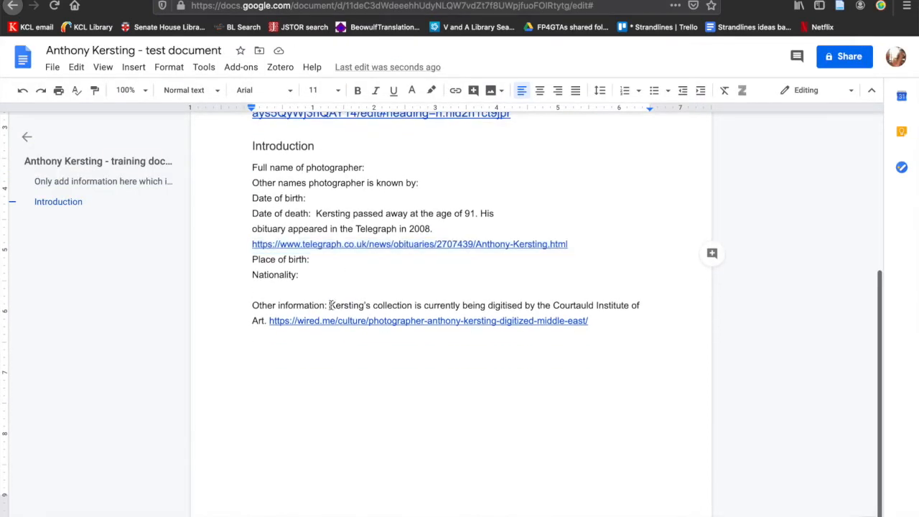
pyautogui.moveTo(330, 306); pyautogui.dragTo(267, 320)
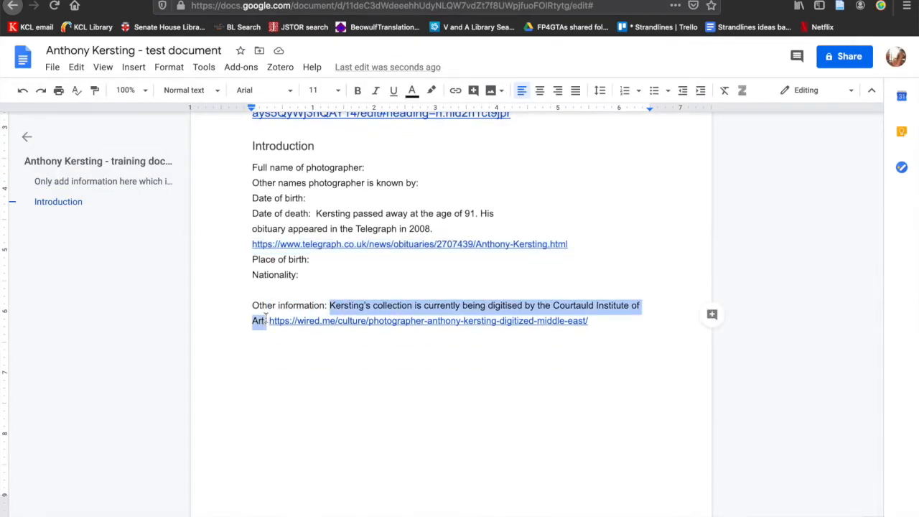
pyautogui.click(163, 2)
pyautogui.click(132, 342)
pyautogui.hotkey('ctrl', 'v')
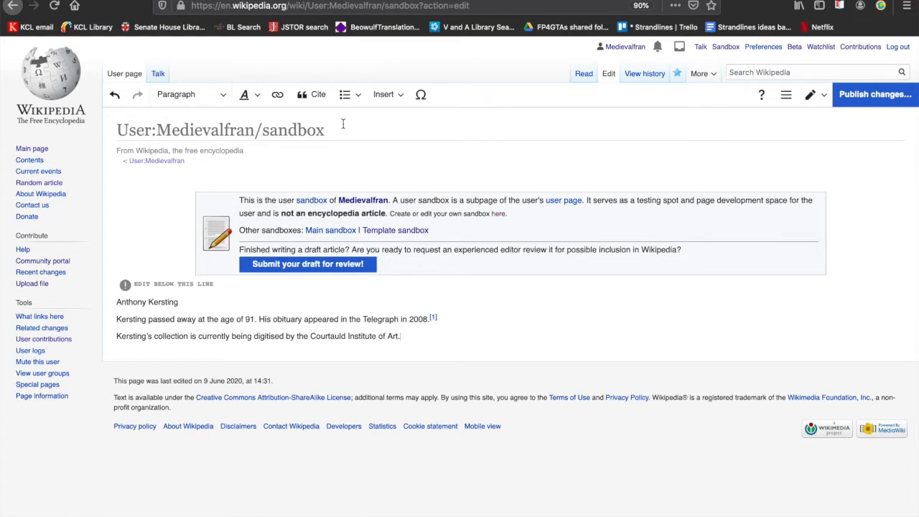
# Step: Cite the wired.me article link from the Google Docs document after the Courtauld sentence in the Wikipedia sandbox, using an automatically generated citation
pyautogui.hotkey('ctrl', 'Tab')
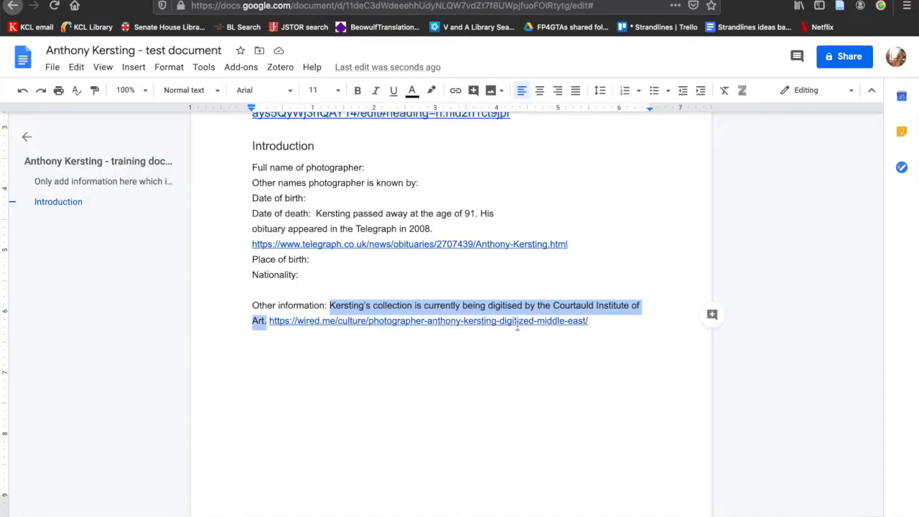
pyautogui.click(611, 326)
pyautogui.moveTo(611, 325); pyautogui.dragTo(271, 320)
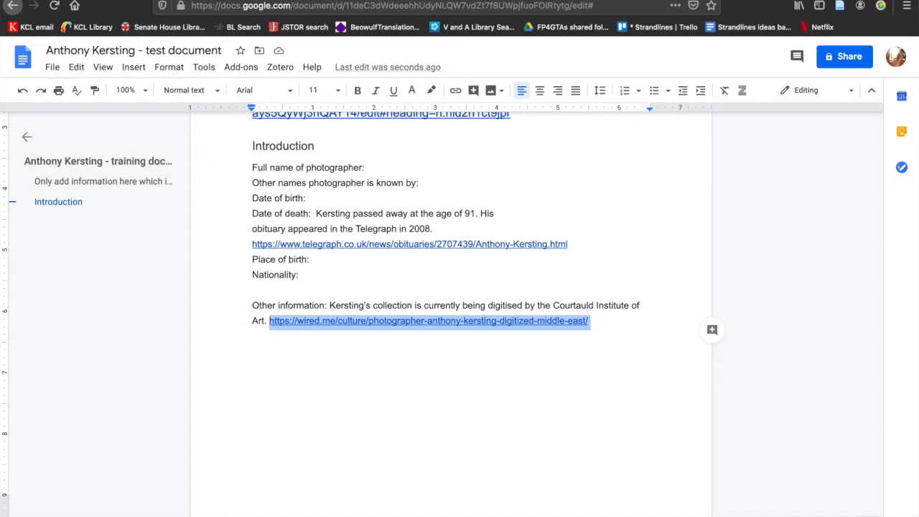
pyautogui.hotkey('ctrl', 'Tab')
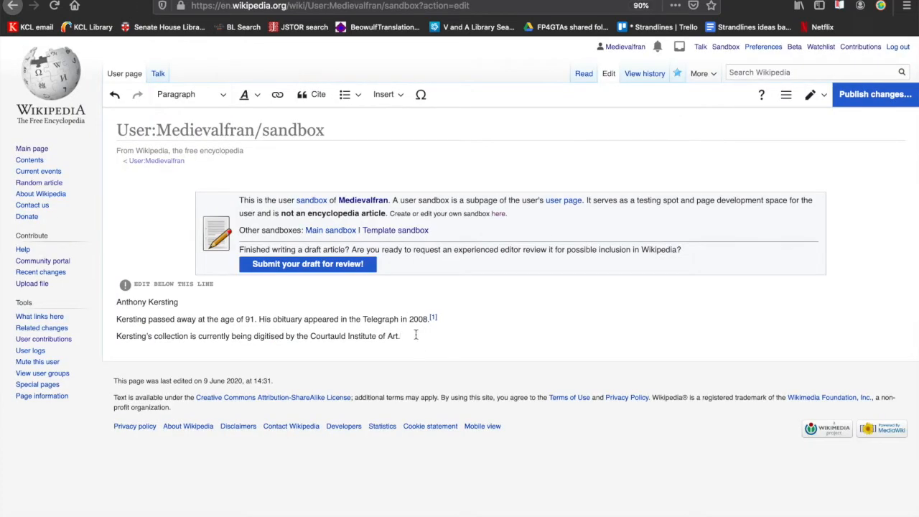
pyautogui.click(314, 95)
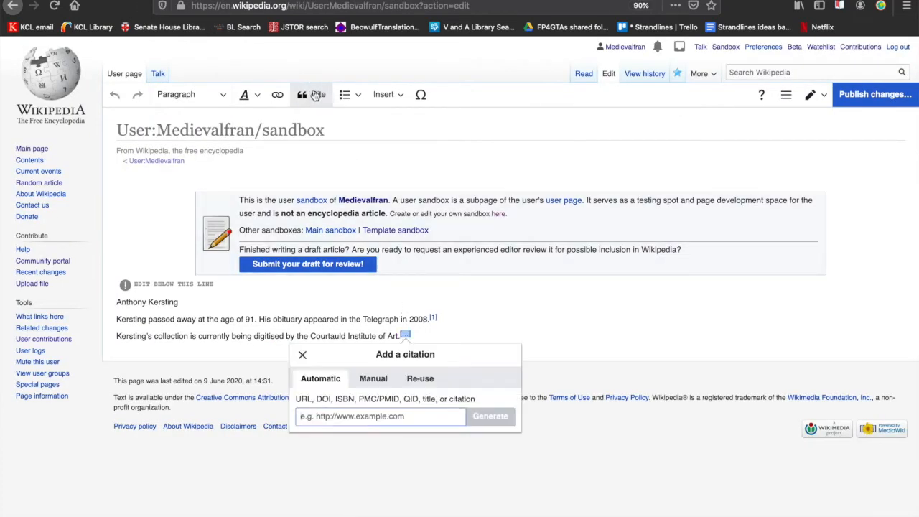
pyautogui.hotkey('ctrl', 'v')
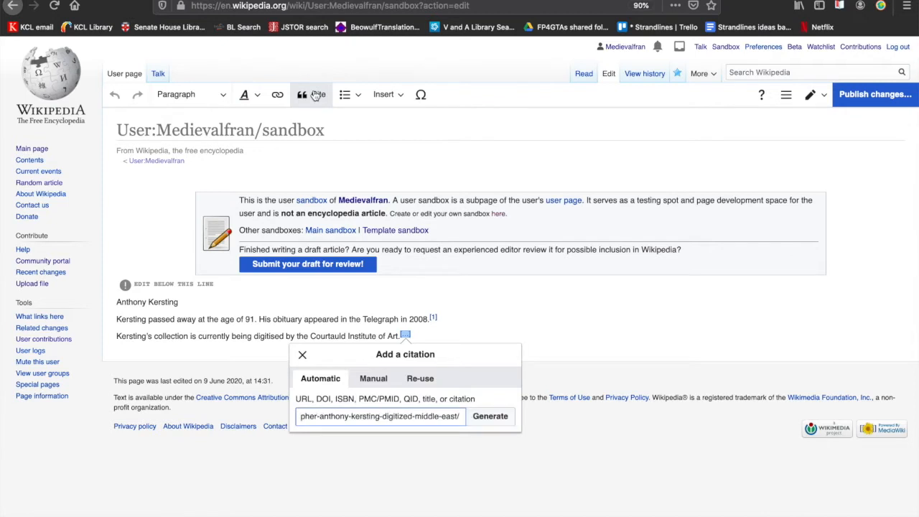
pyautogui.click(492, 422)
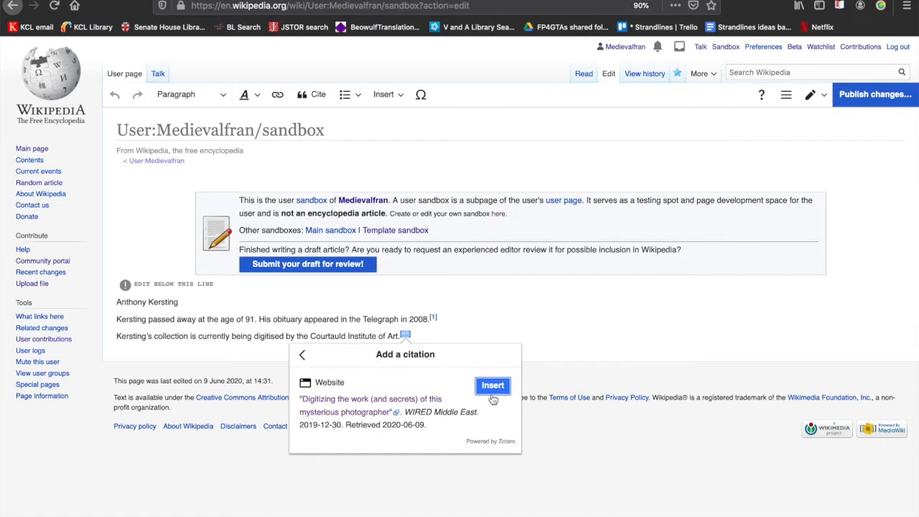
pyautogui.click(493, 387)
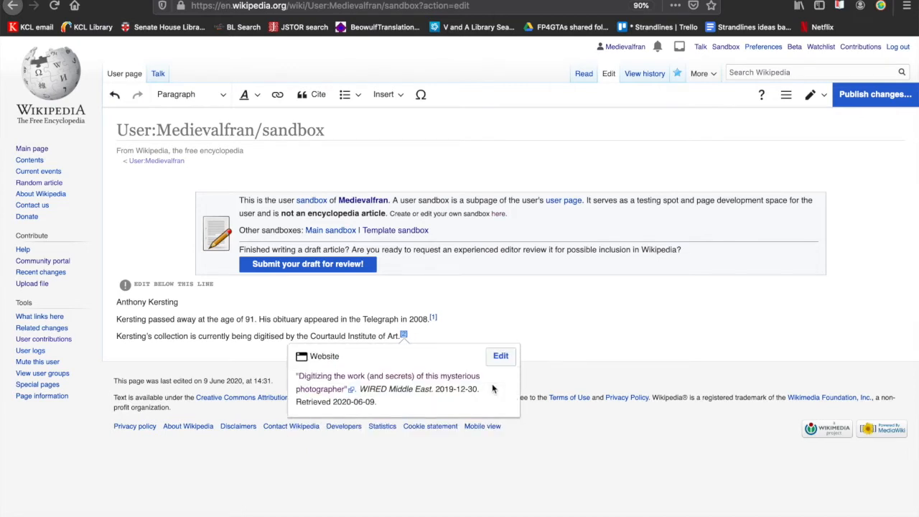
pyautogui.click(551, 338)
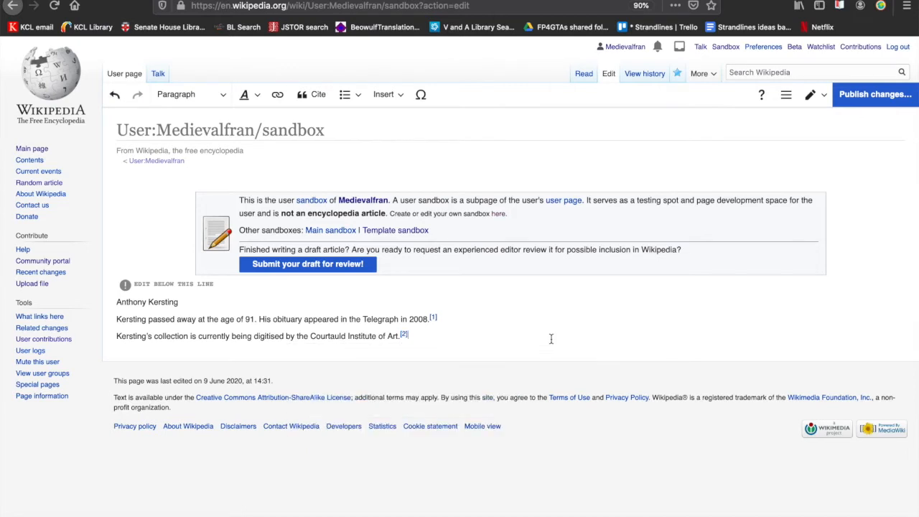
# Step: Format the "Anthony Kersting" line in the sandbox as a Heading
pyautogui.press('Return')
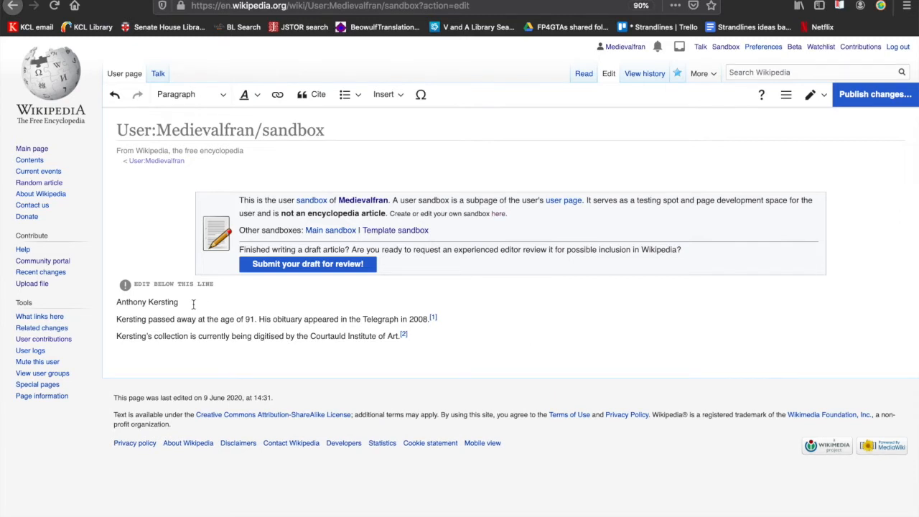
pyautogui.moveTo(193, 305); pyautogui.dragTo(101, 308)
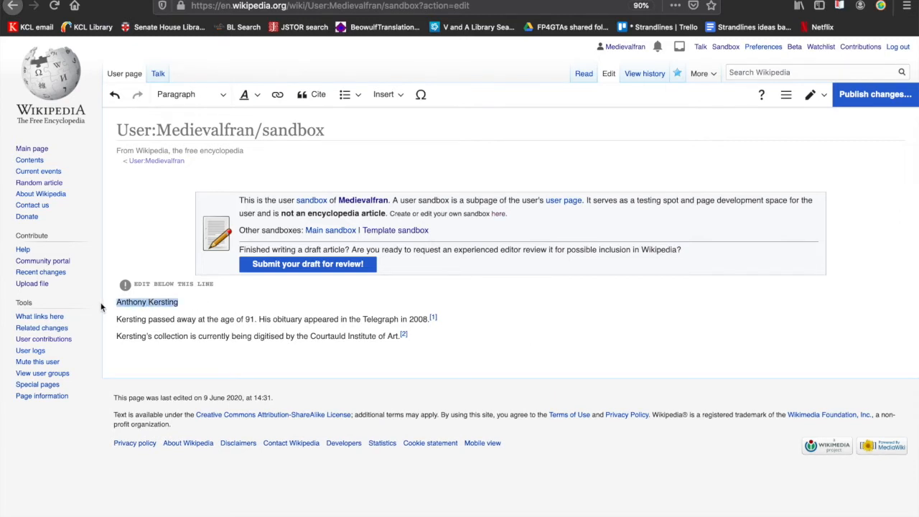
pyautogui.click(191, 105)
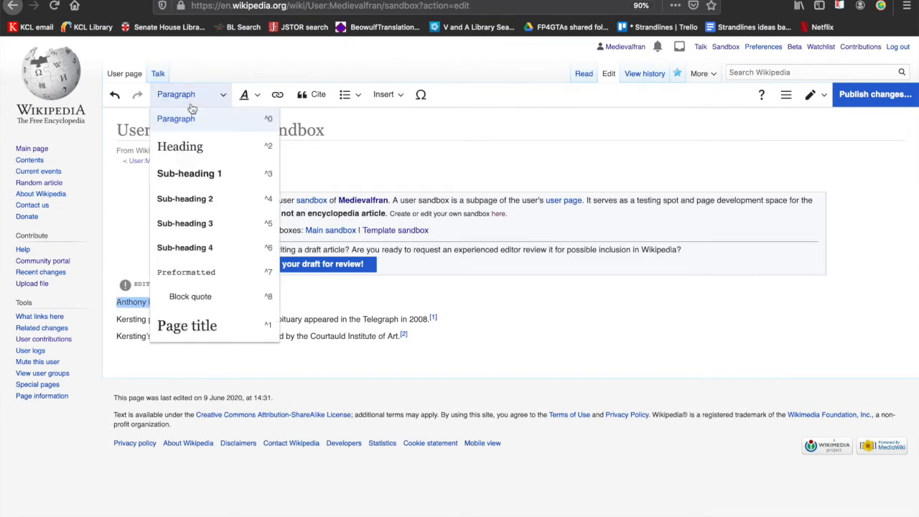
pyautogui.click(193, 151)
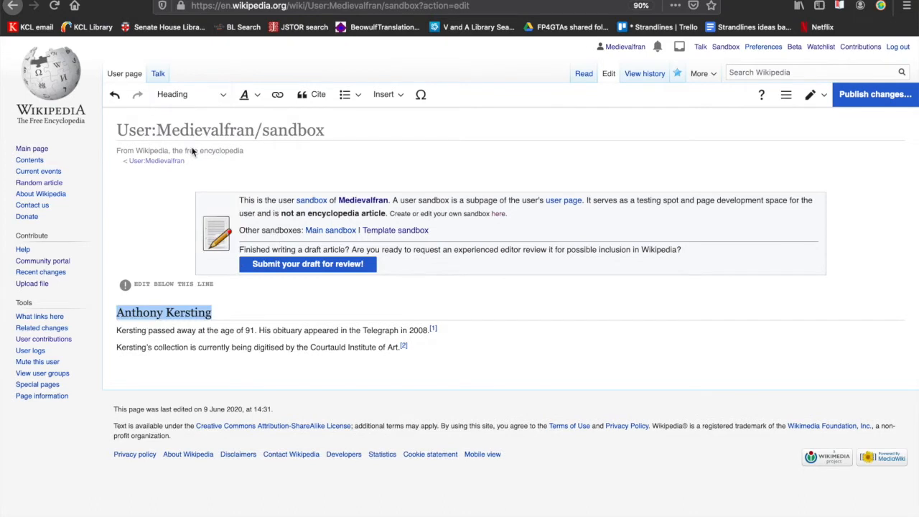
# Step: Insert the line "Kersting's photography collection" above the Courtauld sentence and format it as a Heading
pyautogui.click(115, 346)
pyautogui.press('Return')
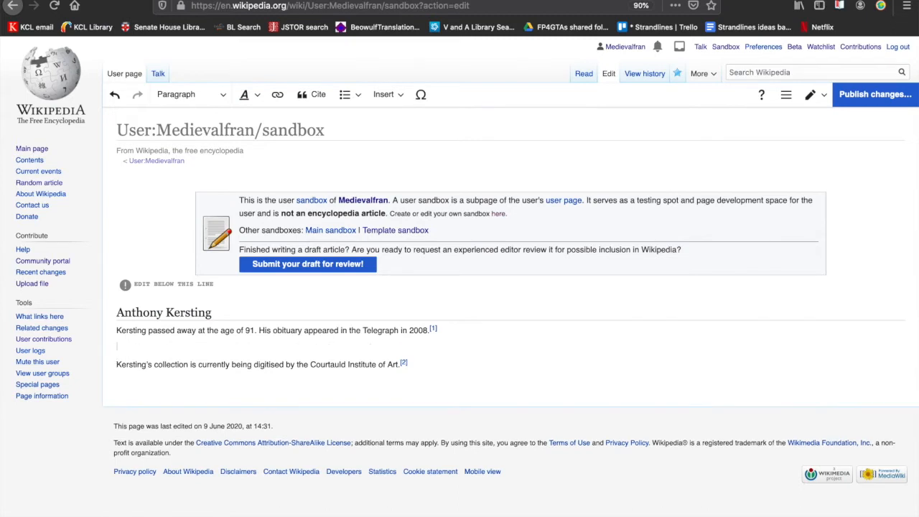
pyautogui.write('Kersting;s')
pyautogui.write('op')
pyautogui.write('photohta')
pyautogui.press('BackSpace')
pyautogui.write('graphy collection')
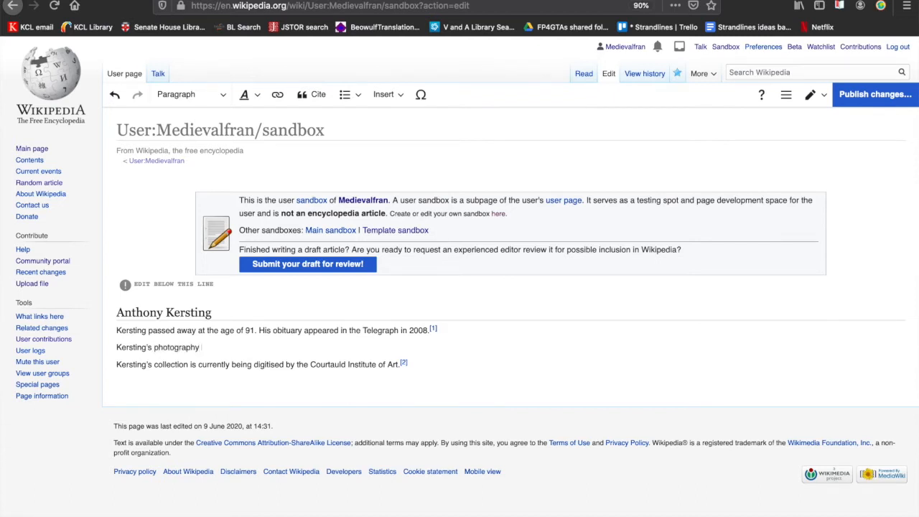
pyautogui.tripleClick(137, 347)
pyautogui.click(218, 98)
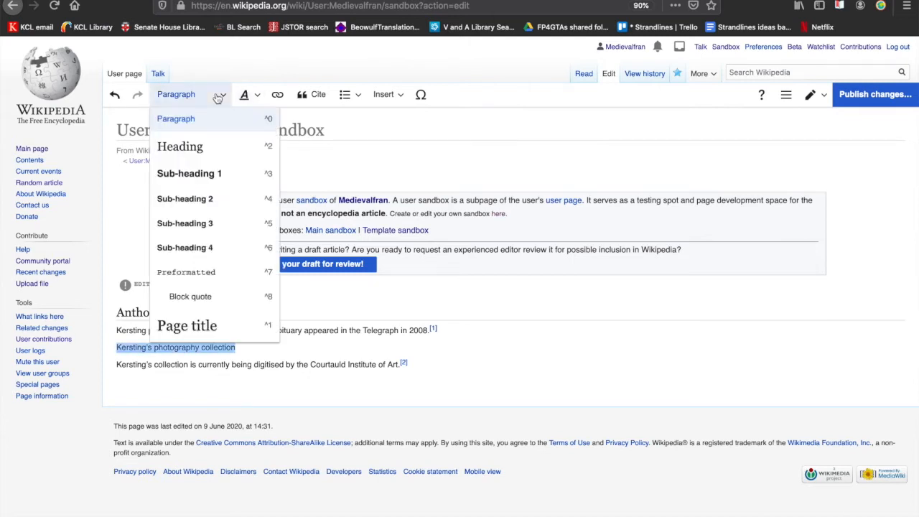
pyautogui.click(208, 143)
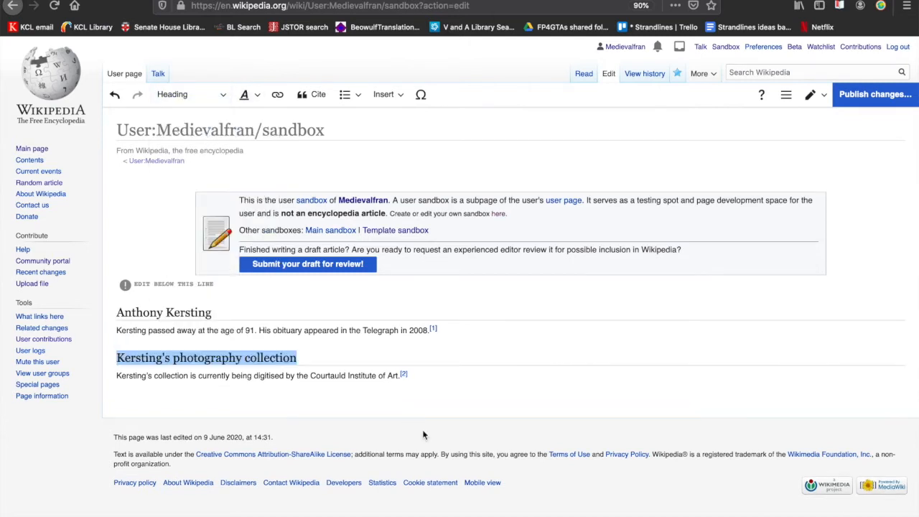
# Step: Append the line "Middle East" and the sentence "Many of Kersting's images show buildings, landscapes, and peoples living in the Middle East from the 1950s-1960s."
pyautogui.click(446, 379)
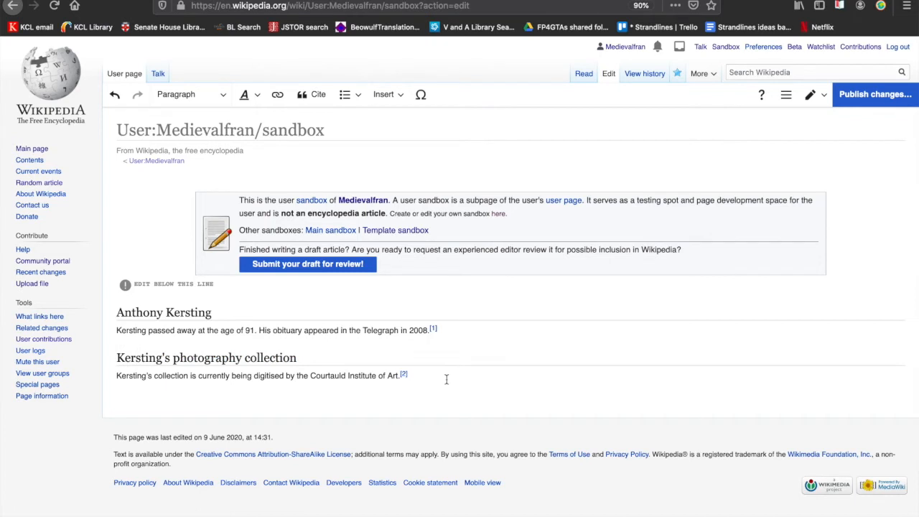
pyautogui.press('Return')
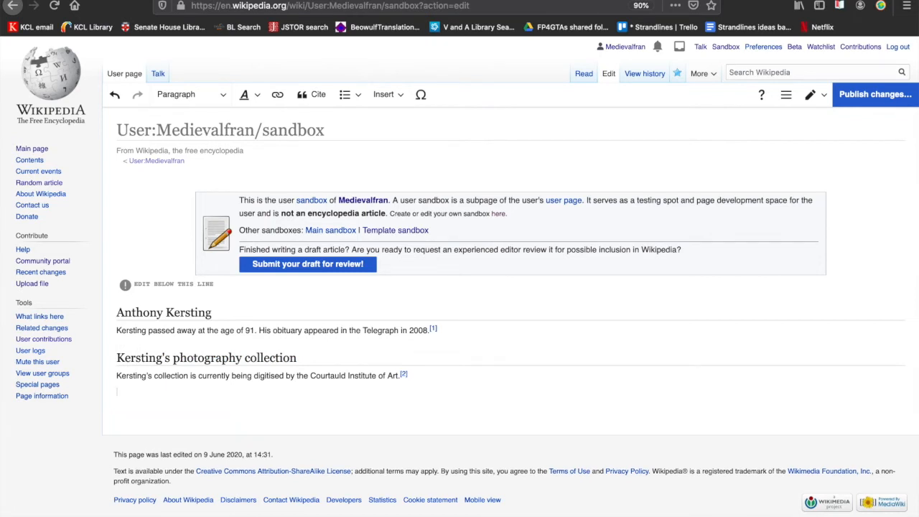
pyautogui.write('Middle East')
pyautogui.press('Return')
pyautogui.write('Many of Kerstings im')
pyautogui.press('BackSpace')
pyautogui.press('BackSpace')
pyautogui.press('BackSpace')
pyautogui.press('BackSpace')
pyautogui.write('images show buildings, landscapes, and peop')
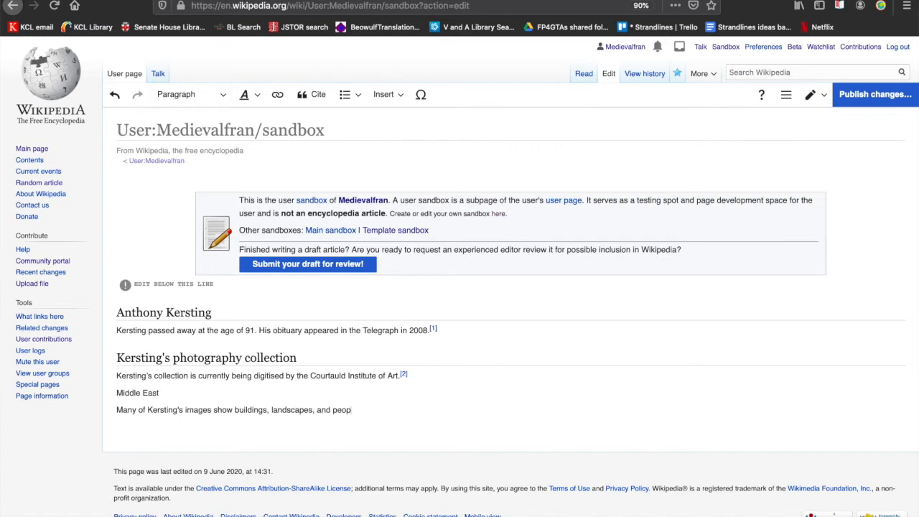
pyautogui.write('les living in the Middle East from the 1950')
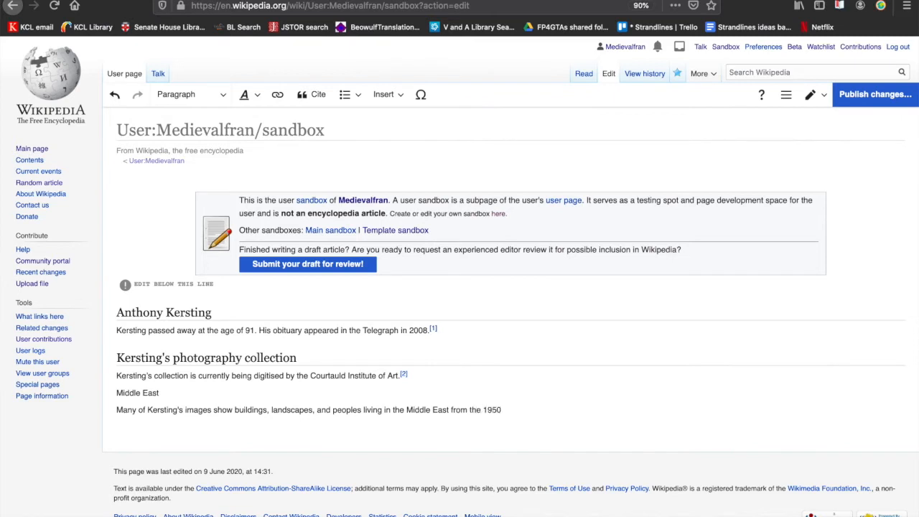
pyautogui.write('s-1960s.')
# Step: Format the "Middle East" line as Sub-heading 1
pyautogui.tripleClick(135, 392)
pyautogui.click(198, 94)
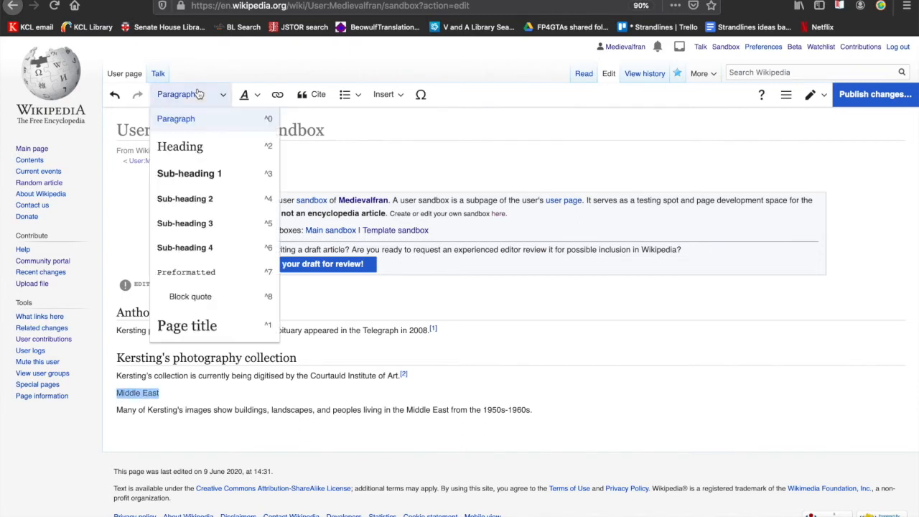
pyautogui.click(204, 173)
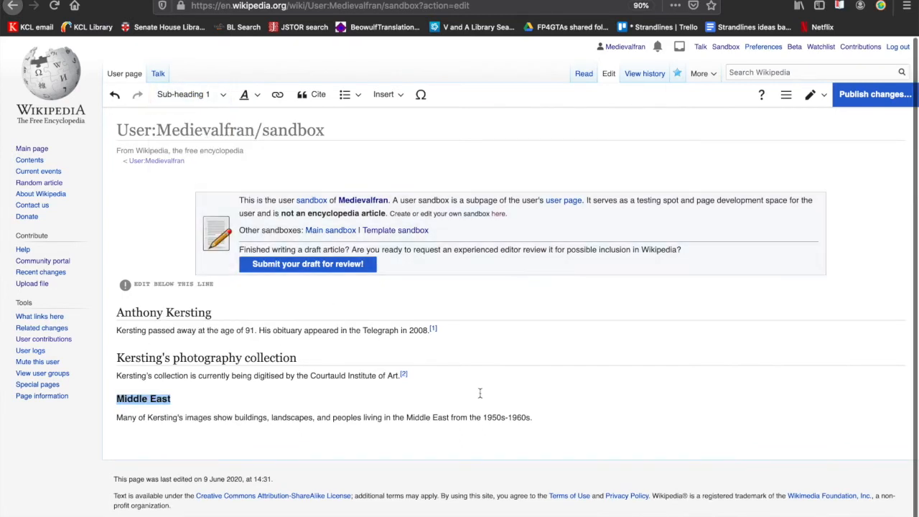
# Step: Cite the Middle East sentence by re-using the existing WIRED Middle East reference
pyautogui.click(539, 420)
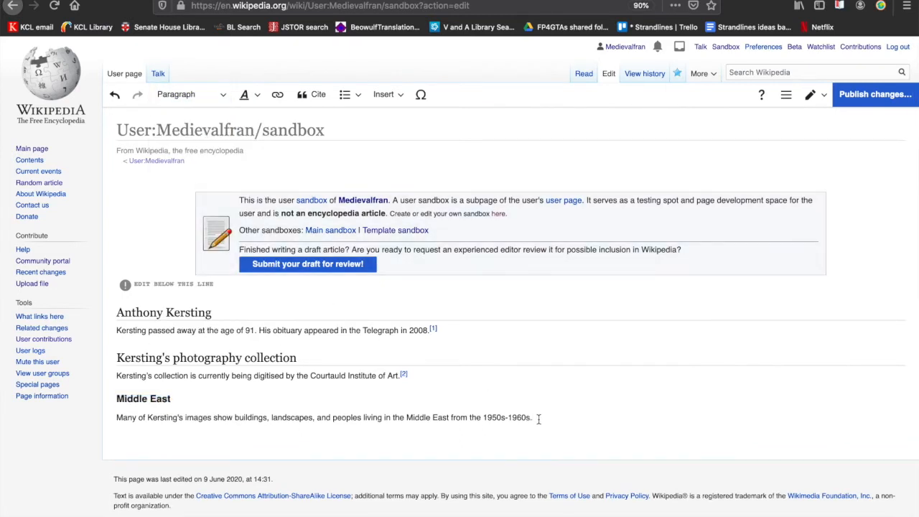
pyautogui.click(317, 98)
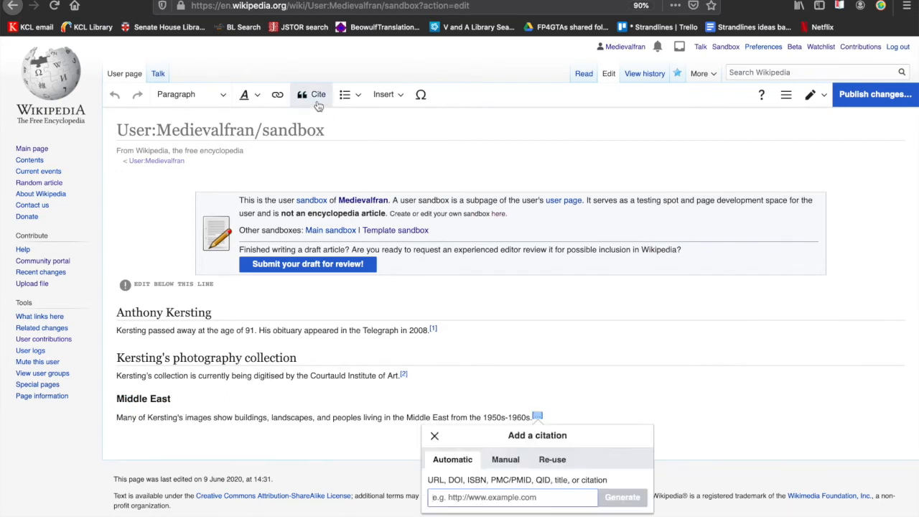
pyautogui.click(550, 461)
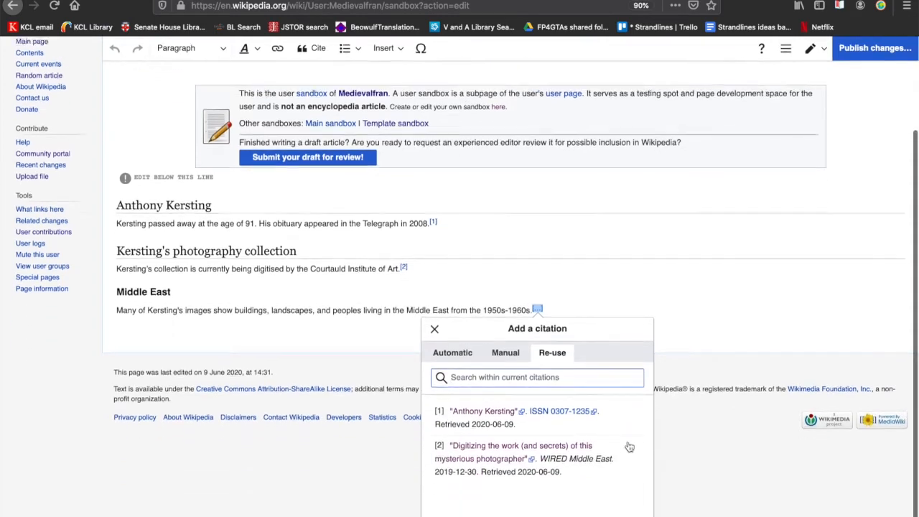
pyautogui.click(477, 447)
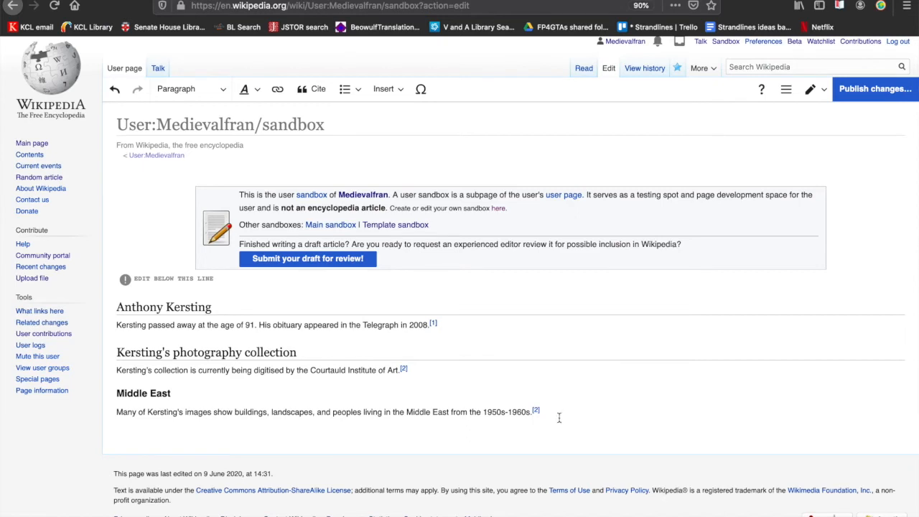
# Step: Append the line "Churches in England" and the sentence "Many of Kersting's images show churches in England." below the Middle East section
pyautogui.press('Return')
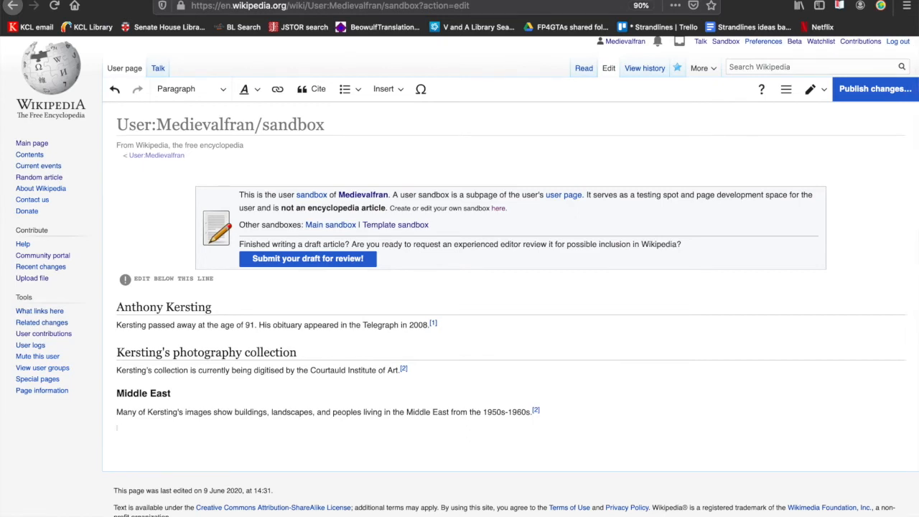
pyautogui.write('Churches in England')
pyautogui.press('Return')
pyautogui.write('Many of Kerating')
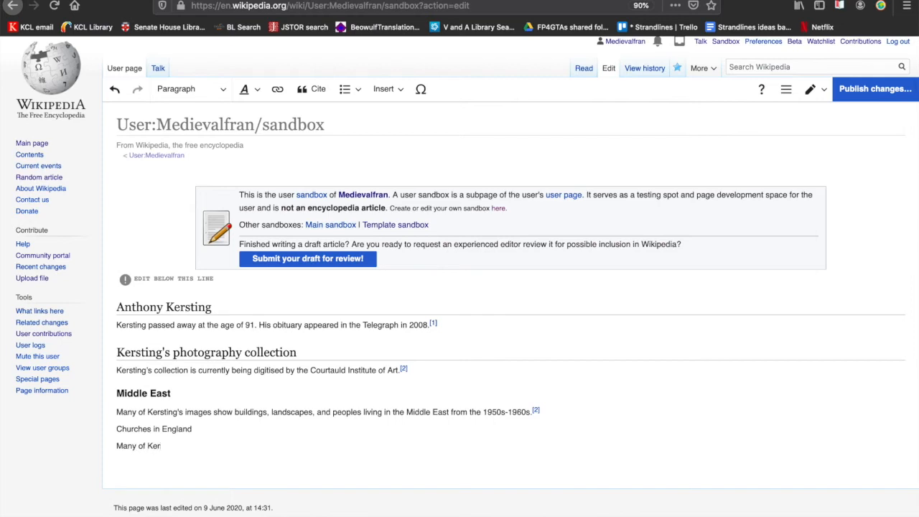
pyautogui.press('BackSpace')
pyautogui.press('BackSpace')
pyautogui.write('sting ')
pyautogui.write('s images show churche')
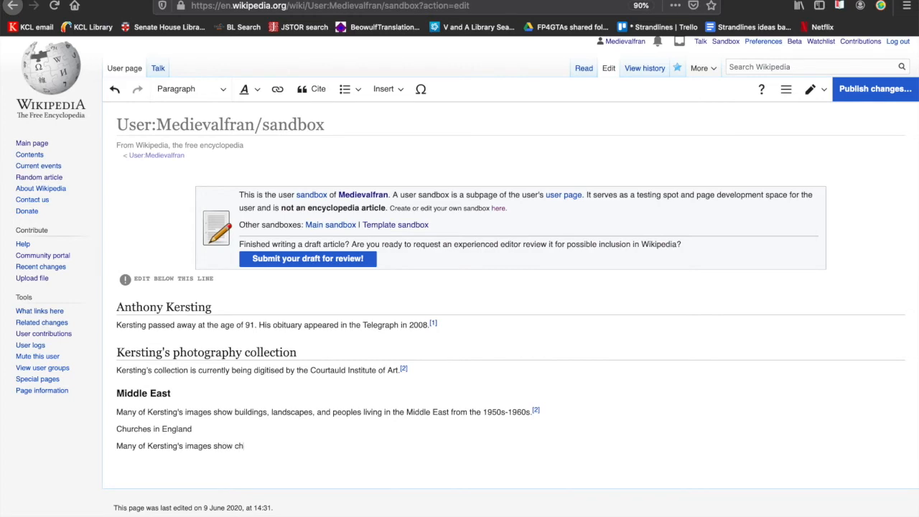
pyautogui.write('land.')
# Step: Format the "Churches in England" line as Sub-heading 1
pyautogui.moveTo(195, 429); pyautogui.dragTo(88, 425)
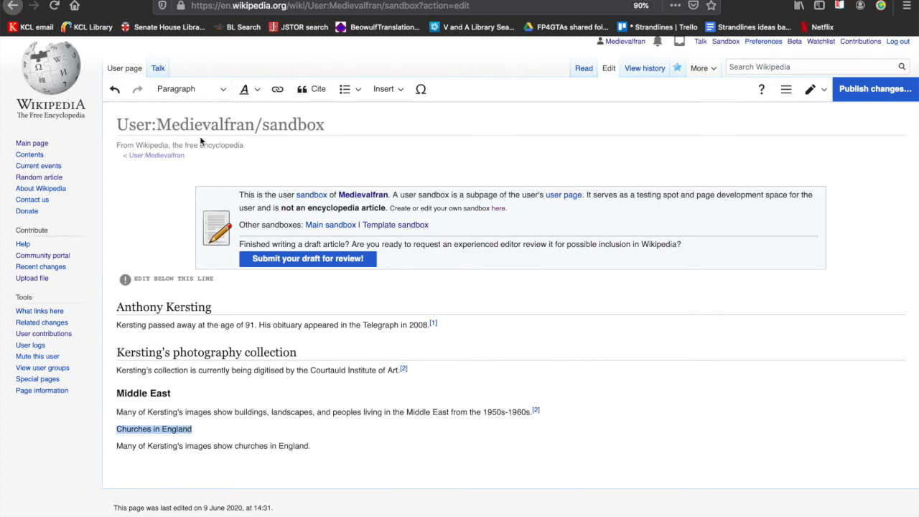
pyautogui.click(214, 95)
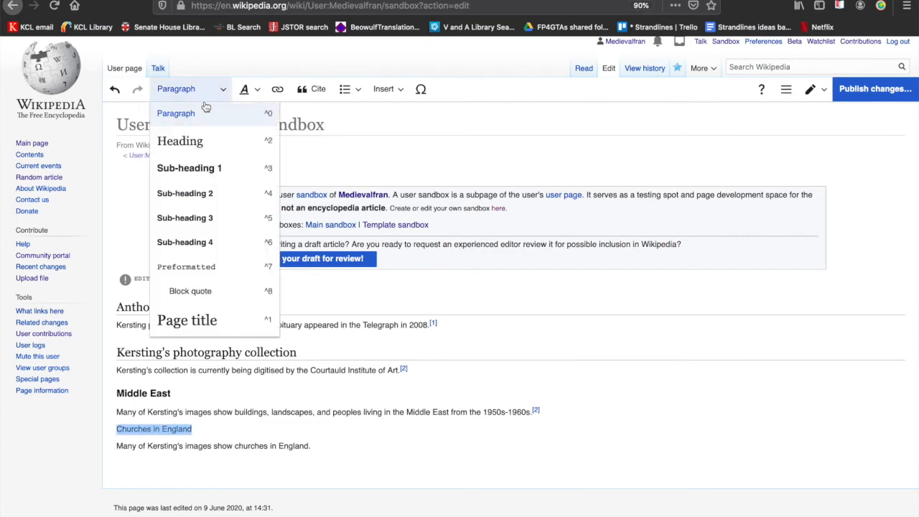
pyautogui.click(183, 165)
# Step: Add the line "References" at the end of the draft and format it as a Heading
pyautogui.click(315, 452)
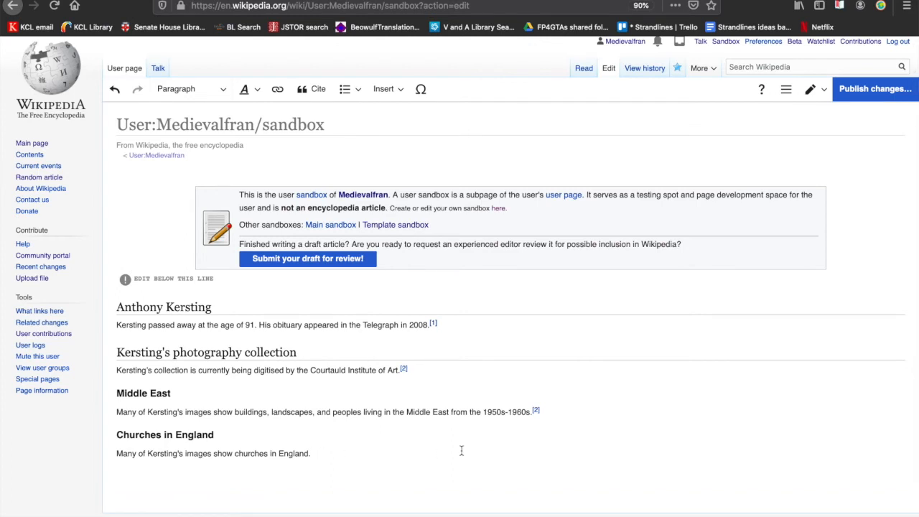
pyautogui.scroll(-2, 461, 455)
pyautogui.press('Return')
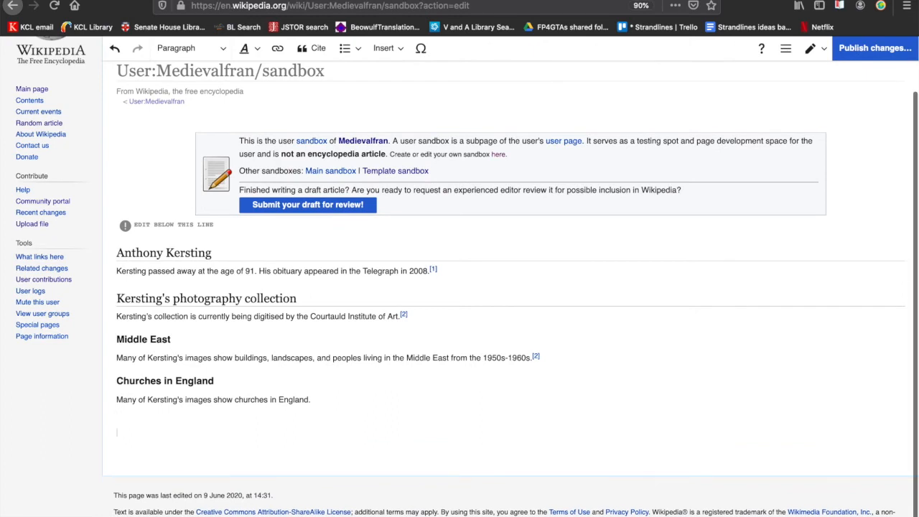
pyautogui.write('References')
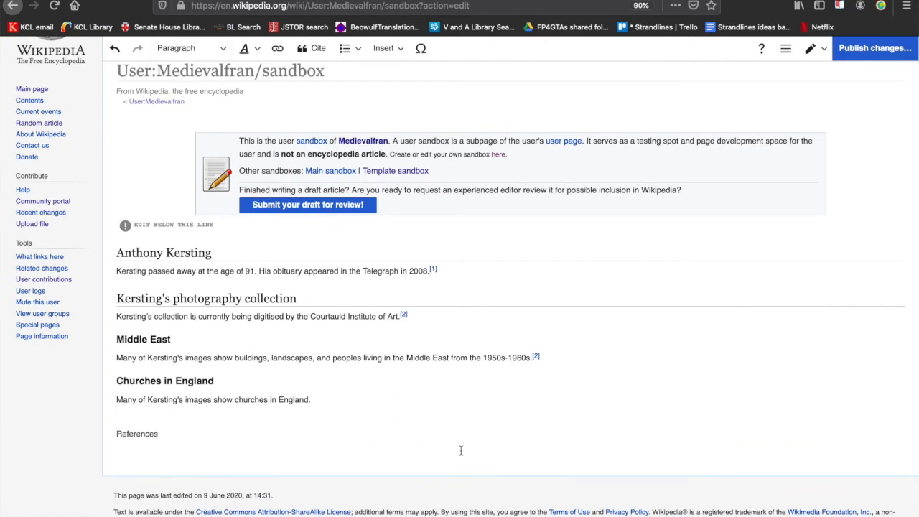
pyautogui.doubleClick(147, 435)
pyautogui.click(185, 50)
pyautogui.click(199, 96)
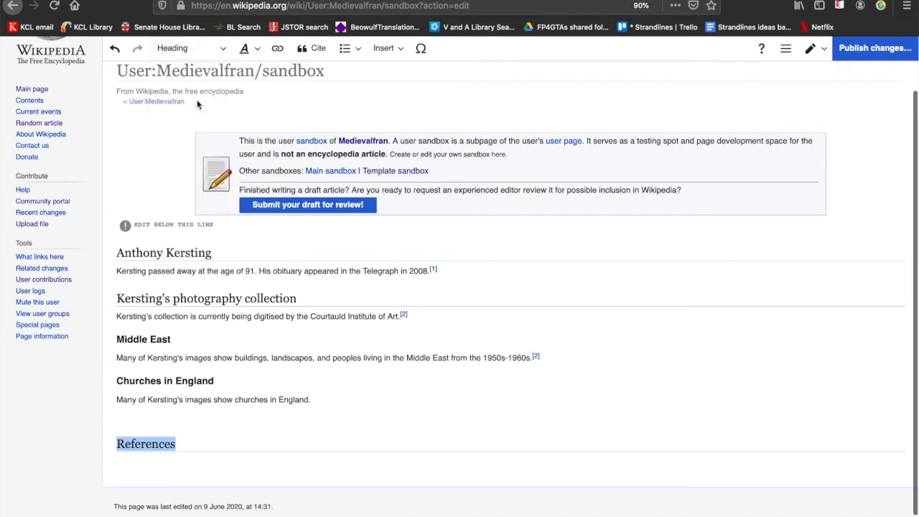
pyautogui.click(302, 373)
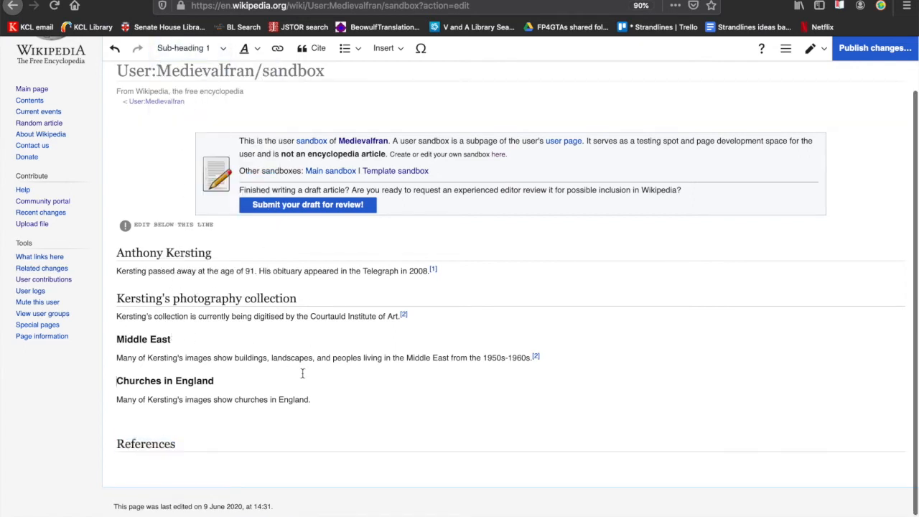
# Step: Publish the draft with the edit summary "Started page, biographical information about Anthony Kersting."
pyautogui.scroll(-1, 302, 372)
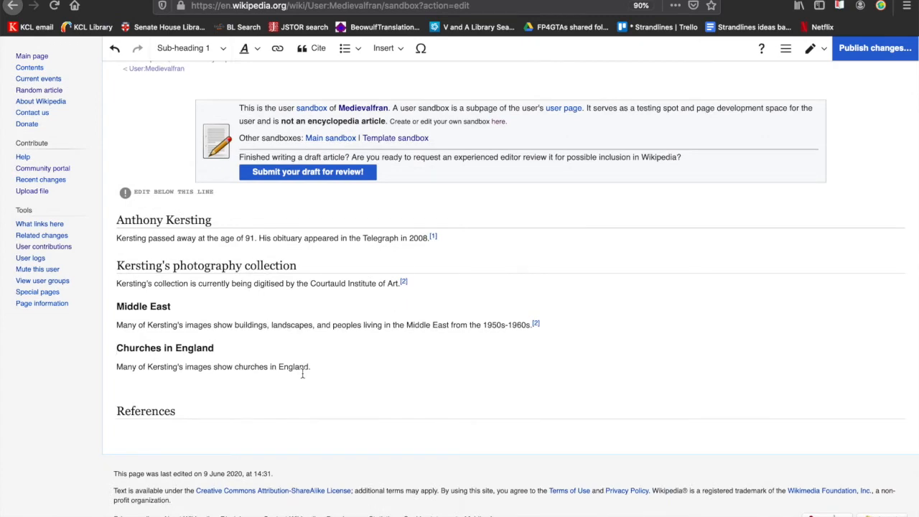
pyautogui.scroll(3, 302, 373)
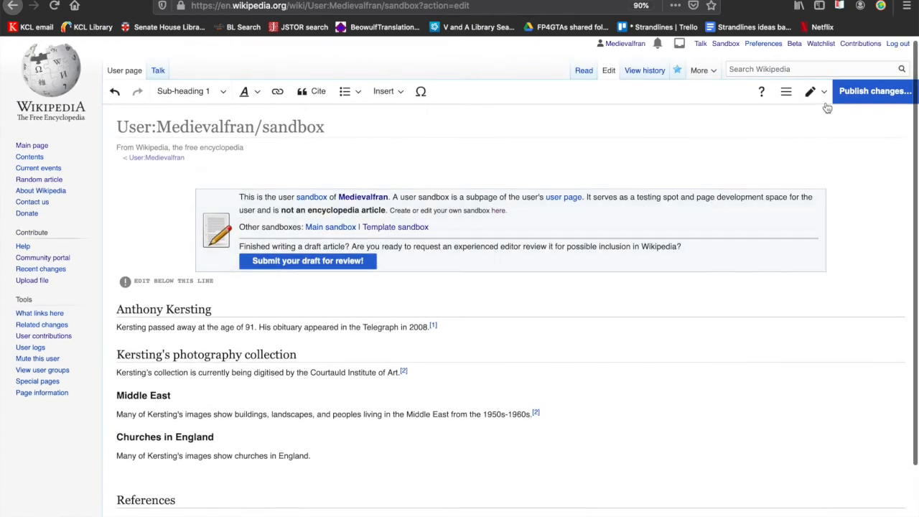
pyautogui.click(862, 92)
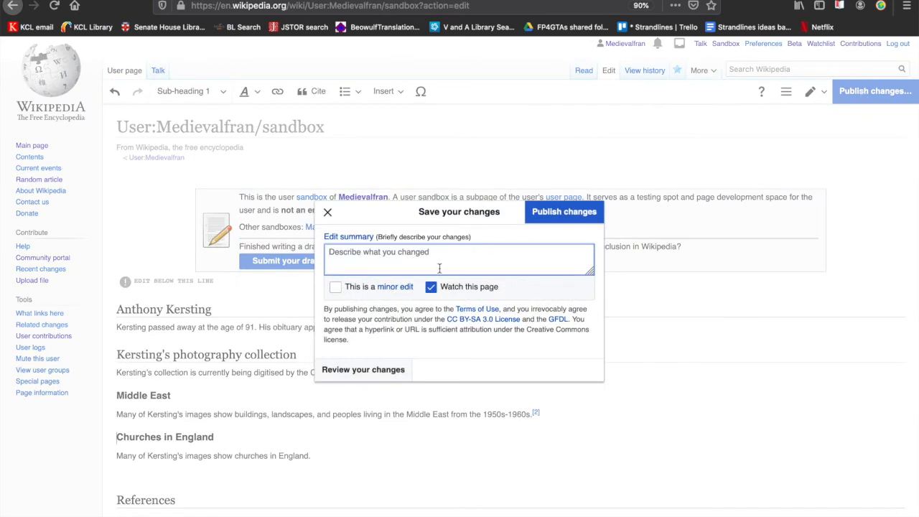
pyautogui.write('Create')
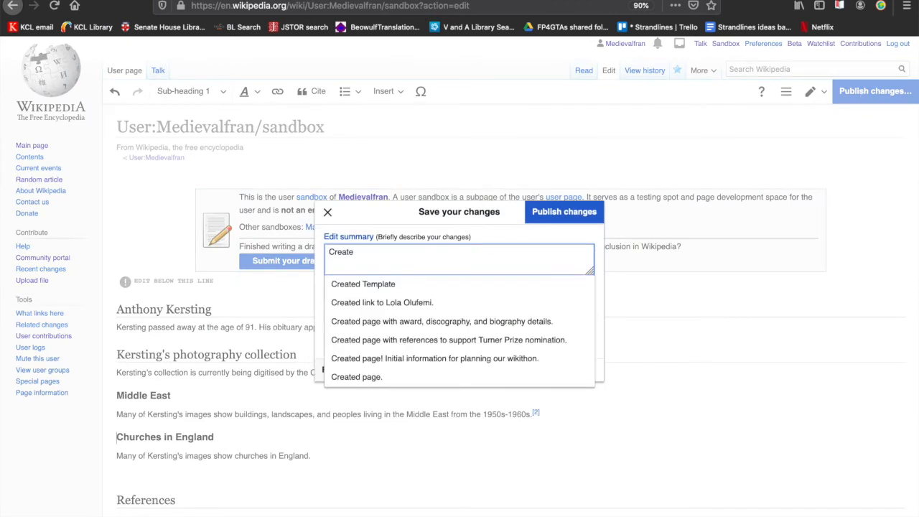
pyautogui.press('BackSpace')
pyautogui.press('BackSpace')
pyautogui.press('BackSpace')
pyautogui.press('BackSpace')
pyautogui.press('BackSpace')
pyautogui.press('BackSpace')
pyautogui.write('Star')
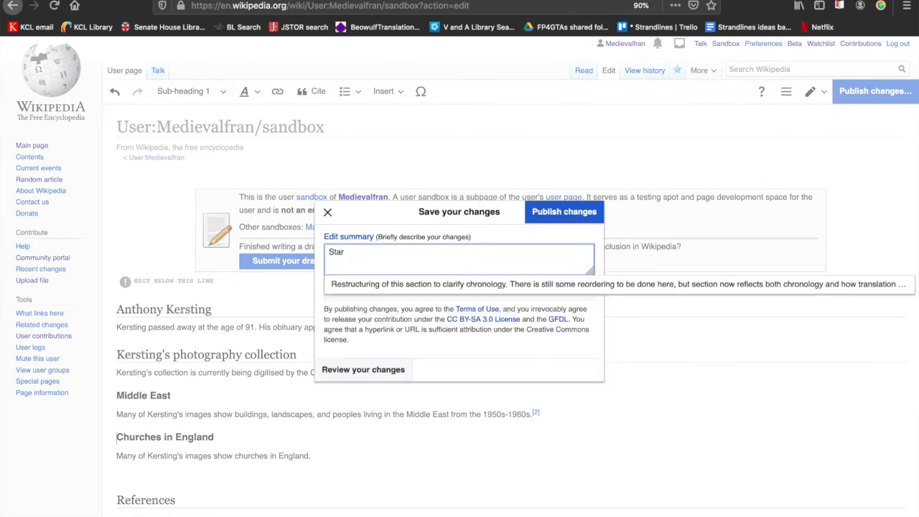
pyautogui.write('ted page, ')
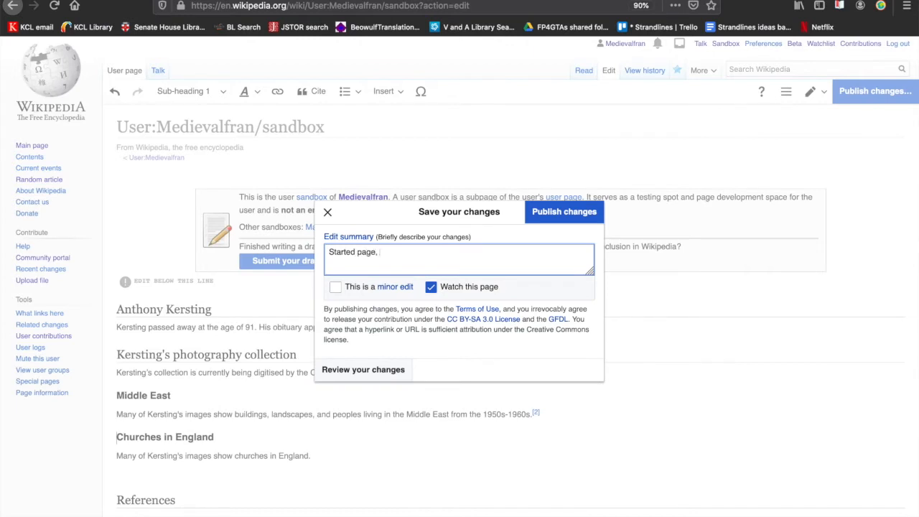
pyautogui.write('biodgraphical information about A')
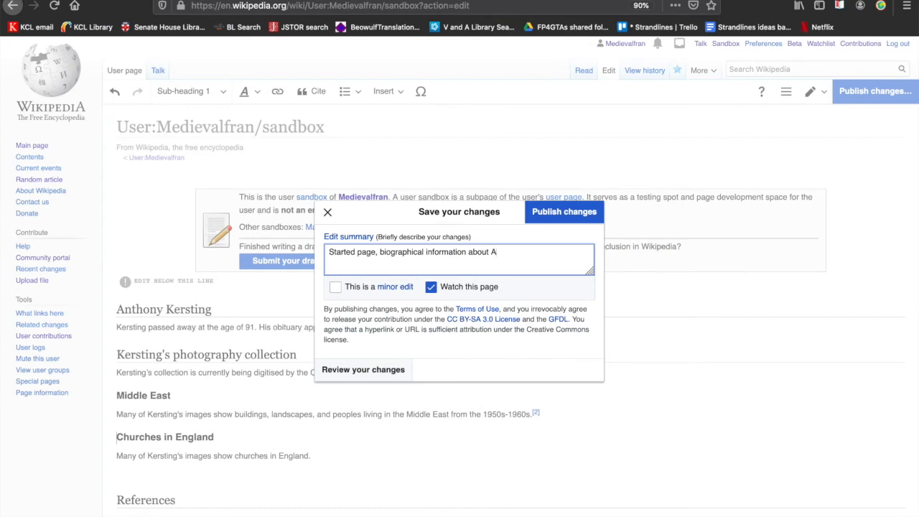
pyautogui.write('nthony Kersting.')
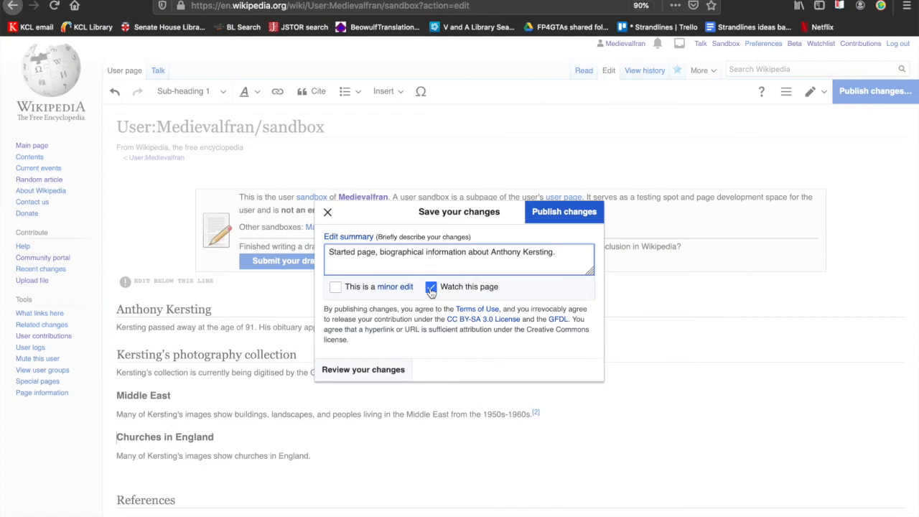
pyautogui.click(540, 216)
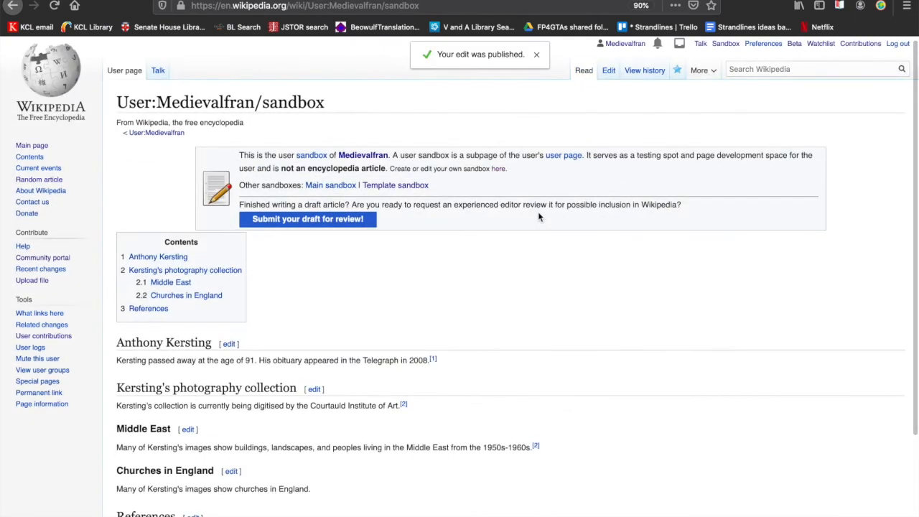
# Step: Edit the Middle East section of the published page, inserting the word "significant" before "buildings"
pyautogui.scroll(-2, 299, 272)
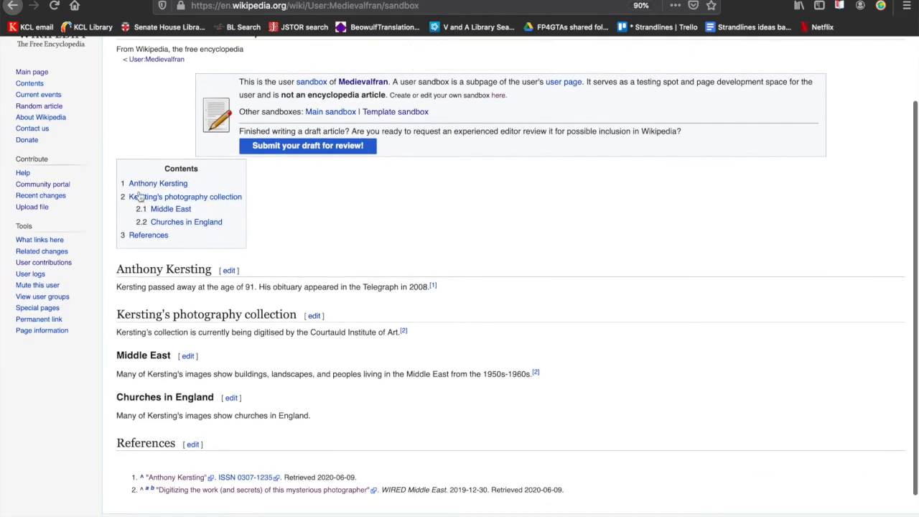
pyautogui.scroll(-2, 291, 189)
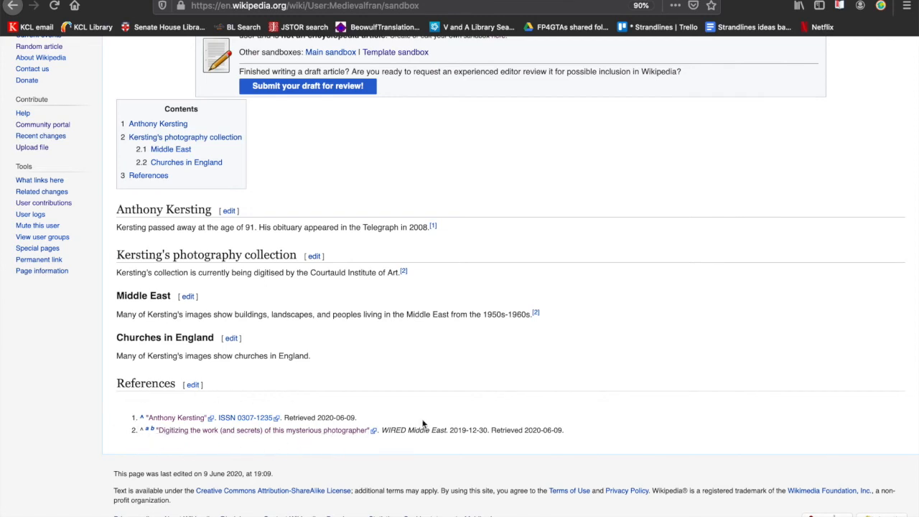
pyautogui.scroll(1, 622, 409)
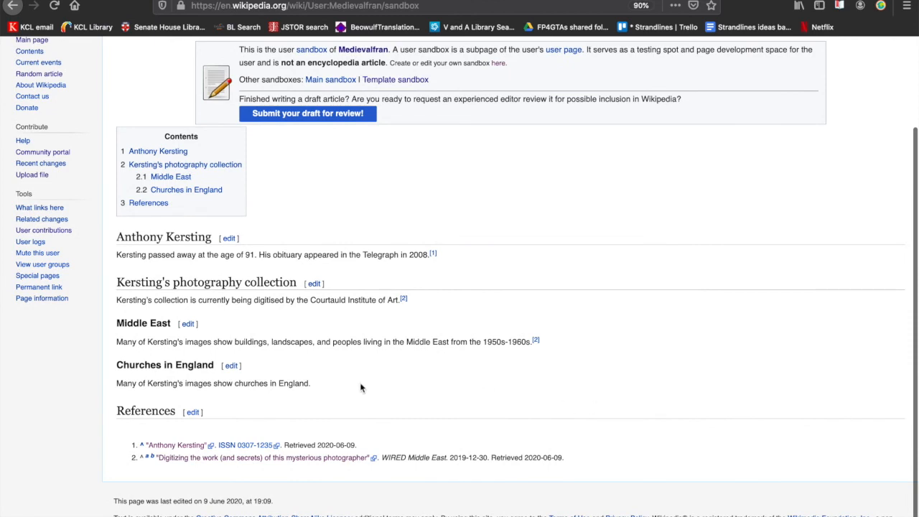
pyautogui.click(188, 323)
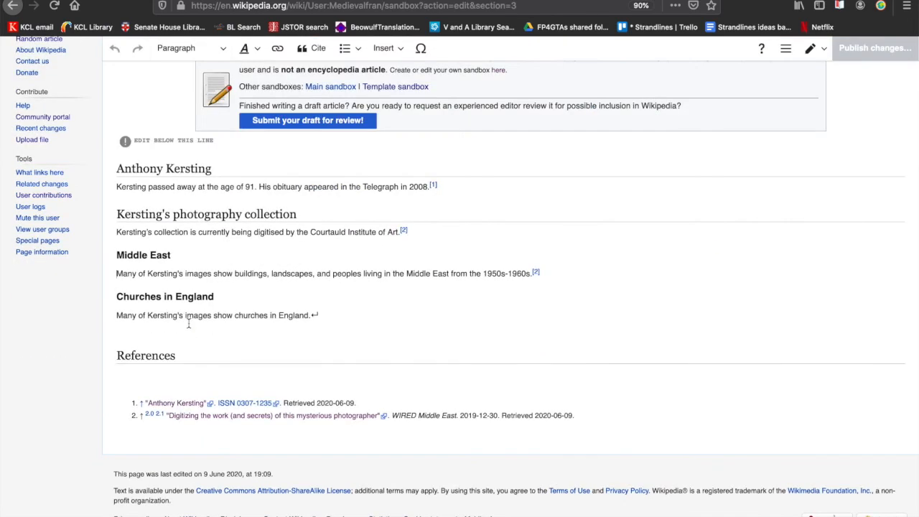
pyautogui.click(206, 255)
pyautogui.click(234, 273)
pyautogui.write('significant')
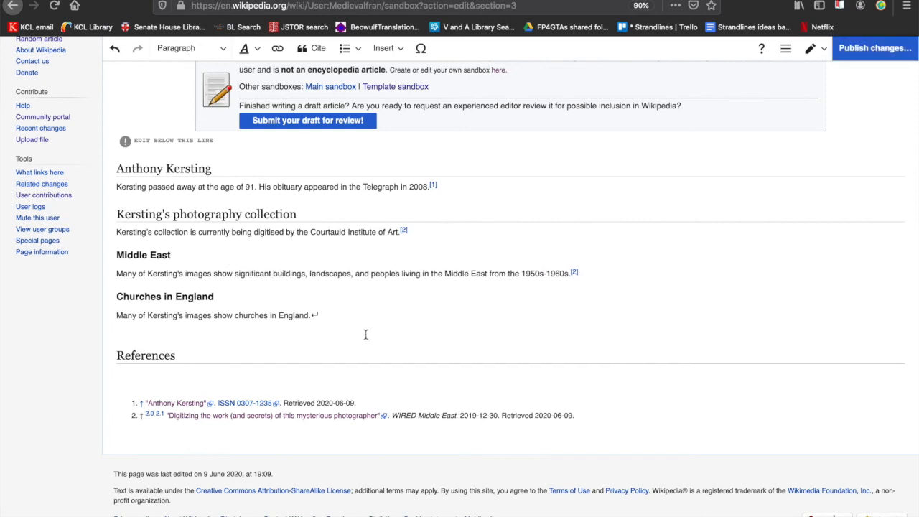
# Step: Publish the Middle East change as a minor edit, adding "insert of 'significant'." to the edit summary
pyautogui.scroll(3, 638, 201)
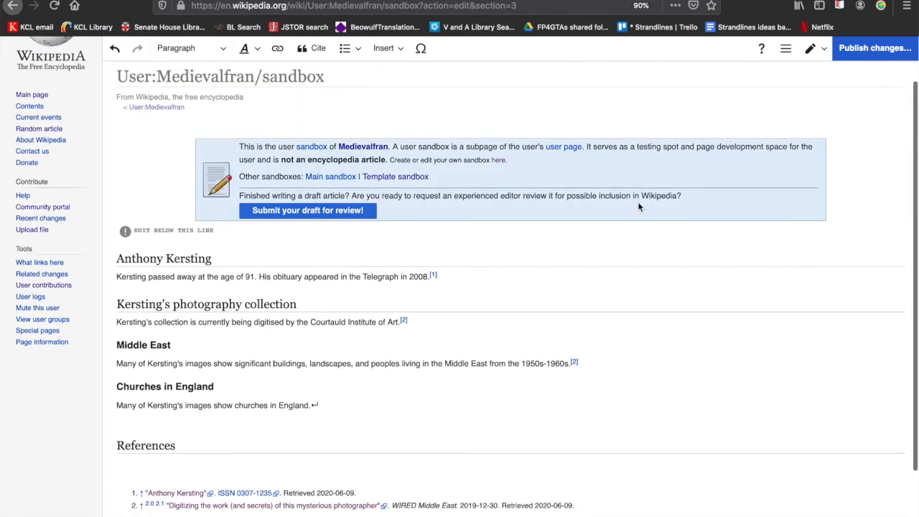
pyautogui.click(871, 48)
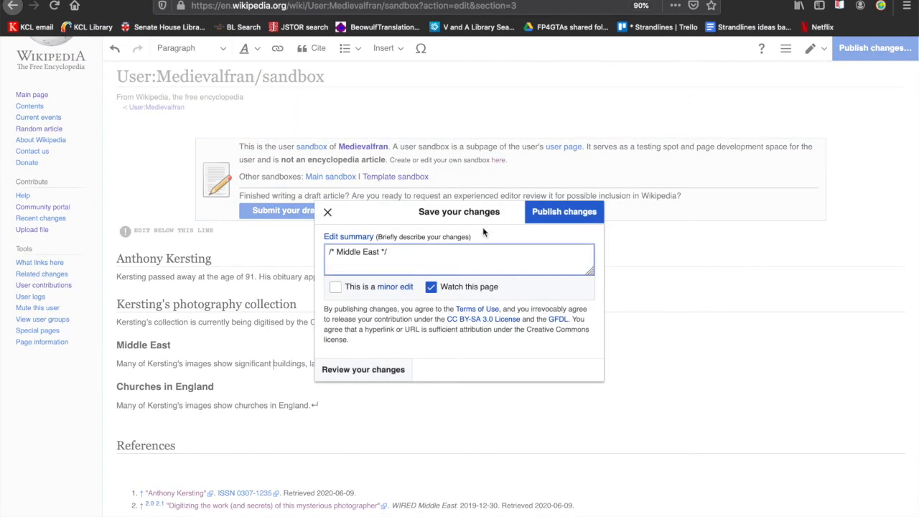
pyautogui.write('inser')
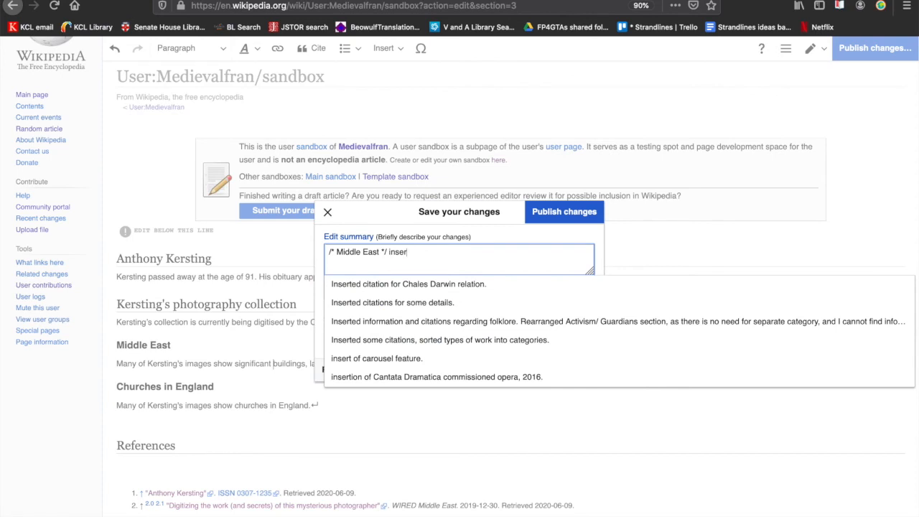
pyautogui.write("t of 'signific")
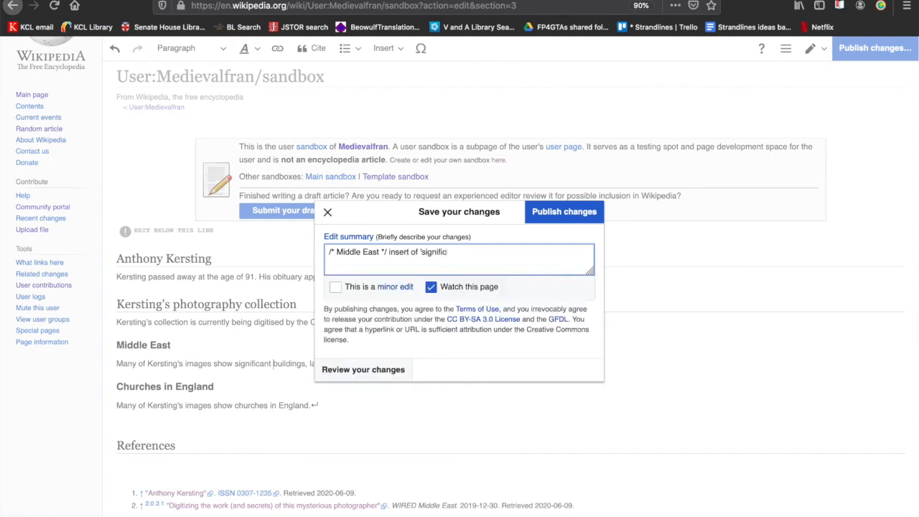
pyautogui.write("ant'.")
pyautogui.click(335, 286)
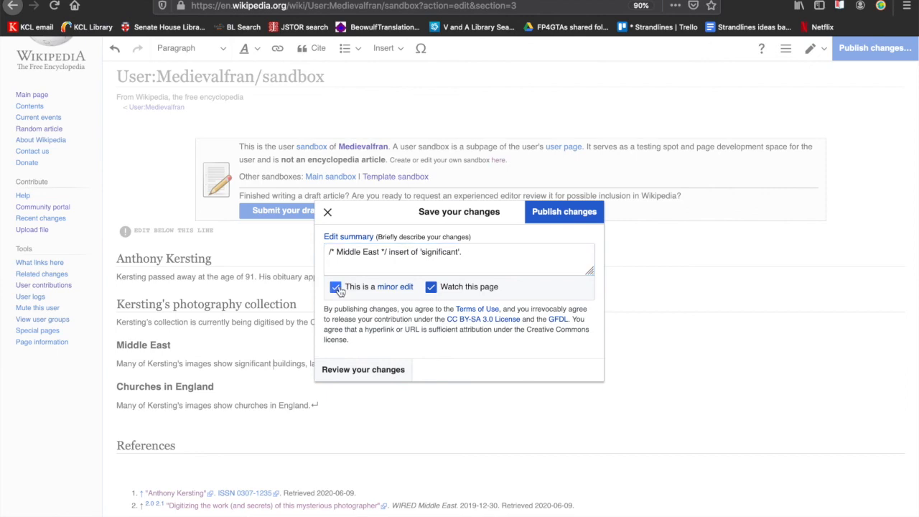
pyautogui.click(547, 212)
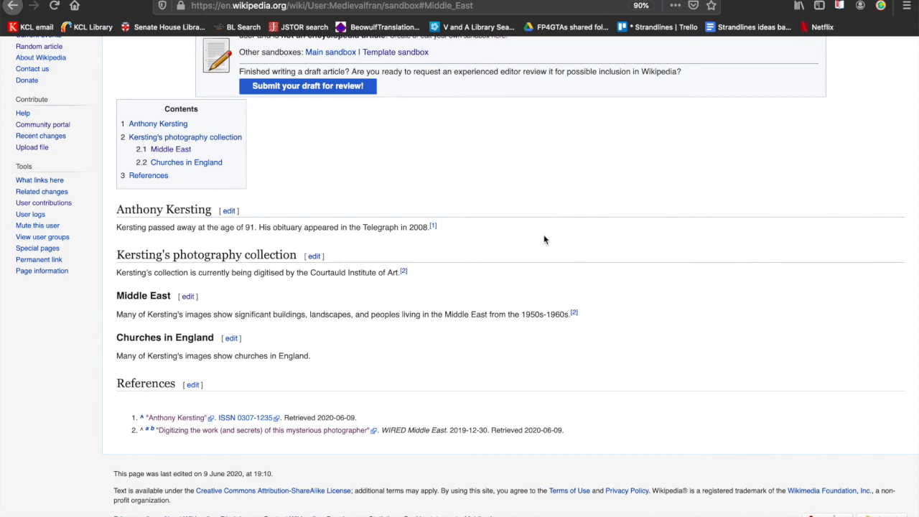
pyautogui.scroll(1, 547, 252)
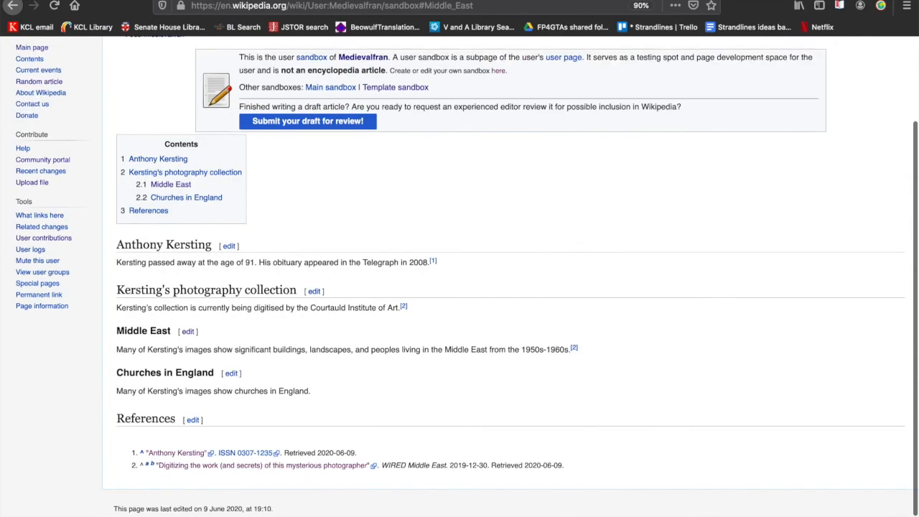